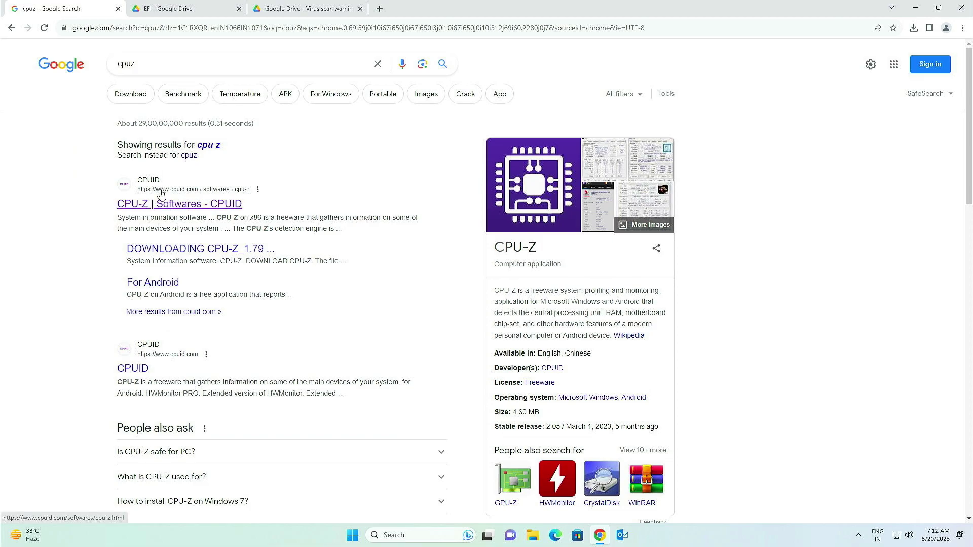
Open the CPUID page for CPU-Z from the search results and download the classic English setup version
click(169, 204)
scroll(210, 243, down, 1)
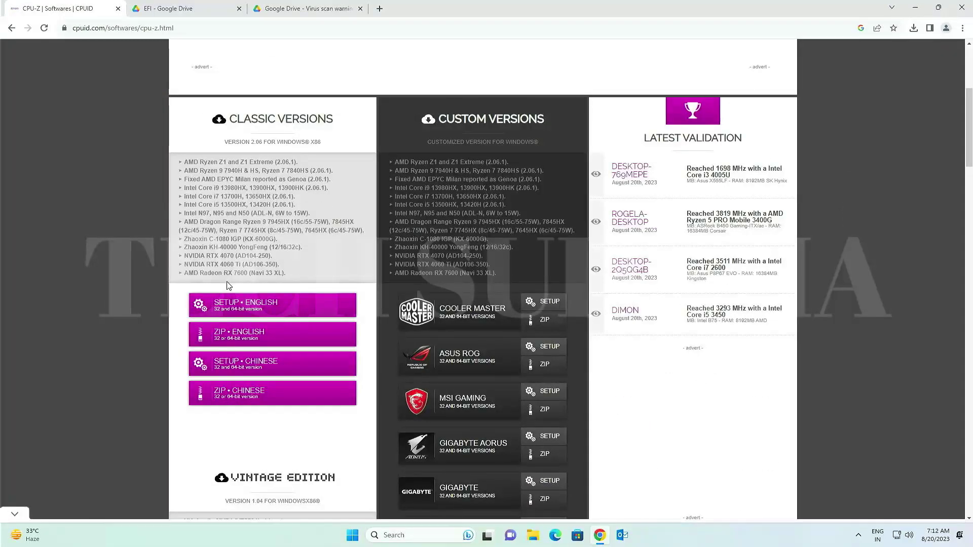
click(244, 310)
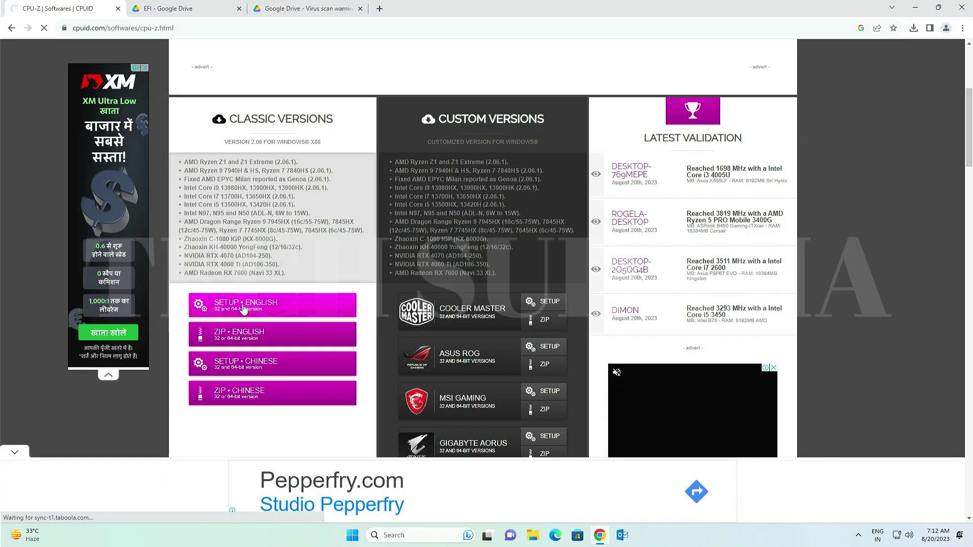
Install CPU-Z from the setup file in the Downloads folder and launch it, allowing it to make changes to the device
click(533, 538)
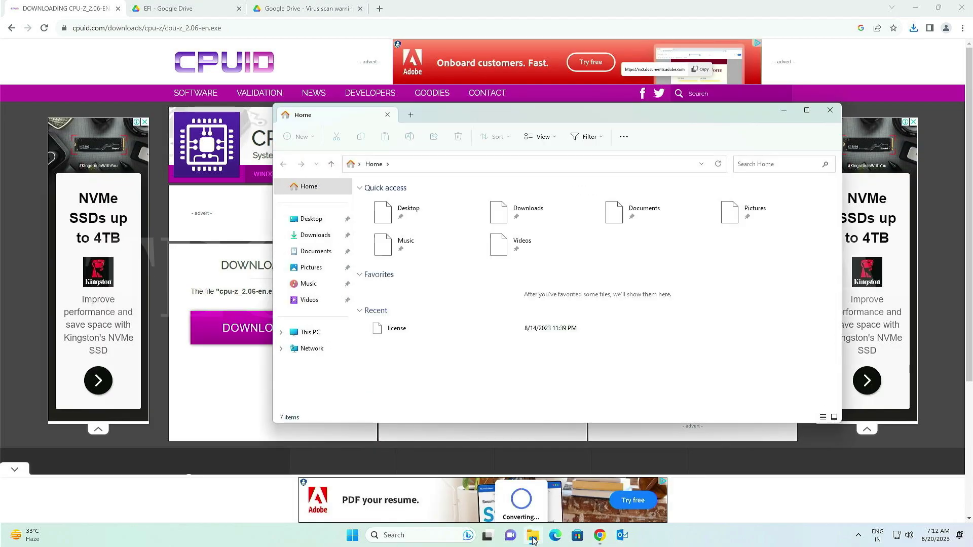
click(318, 236)
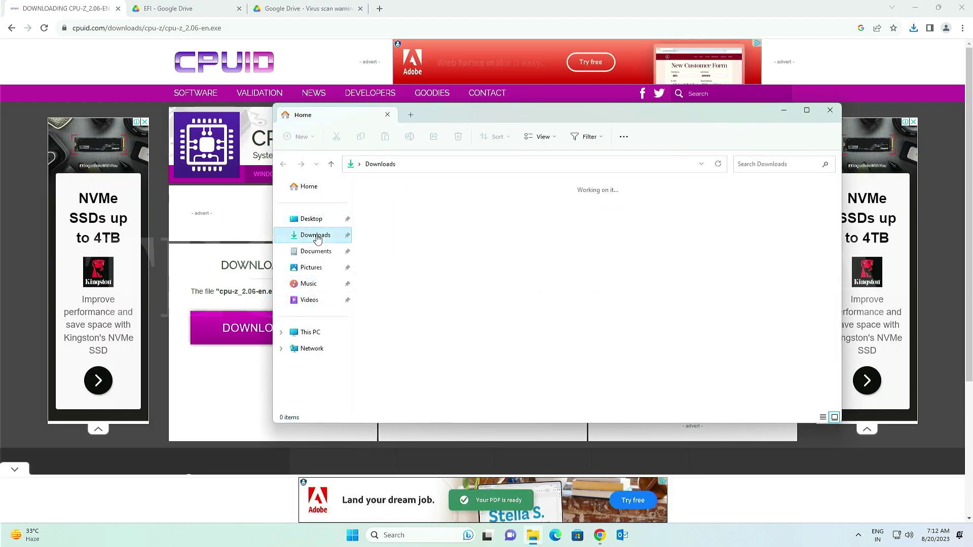
double_click(393, 224)
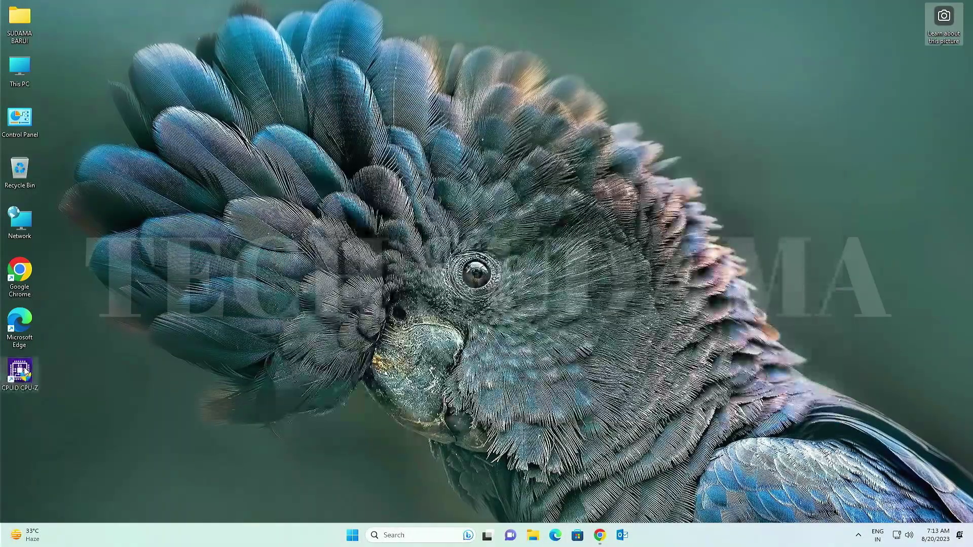
double_click(23, 368)
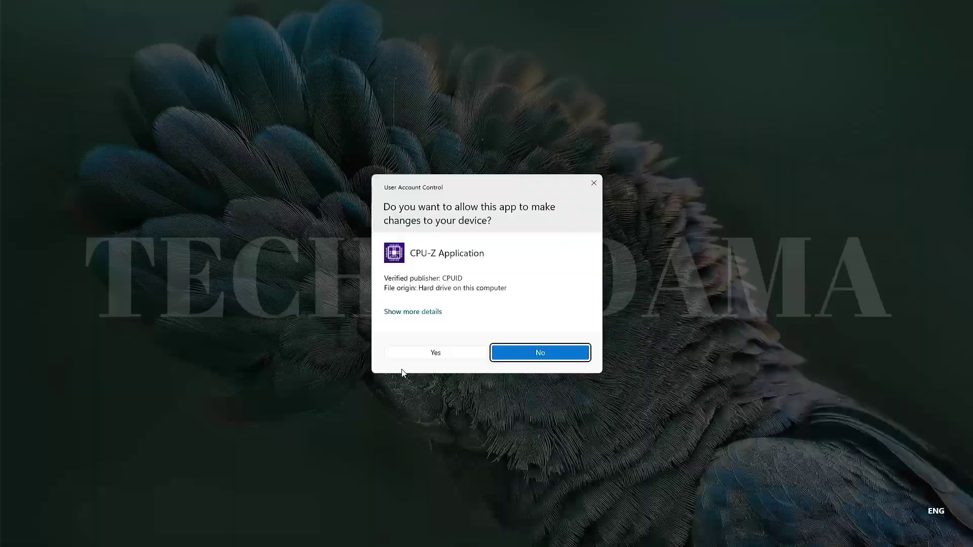
click(425, 355)
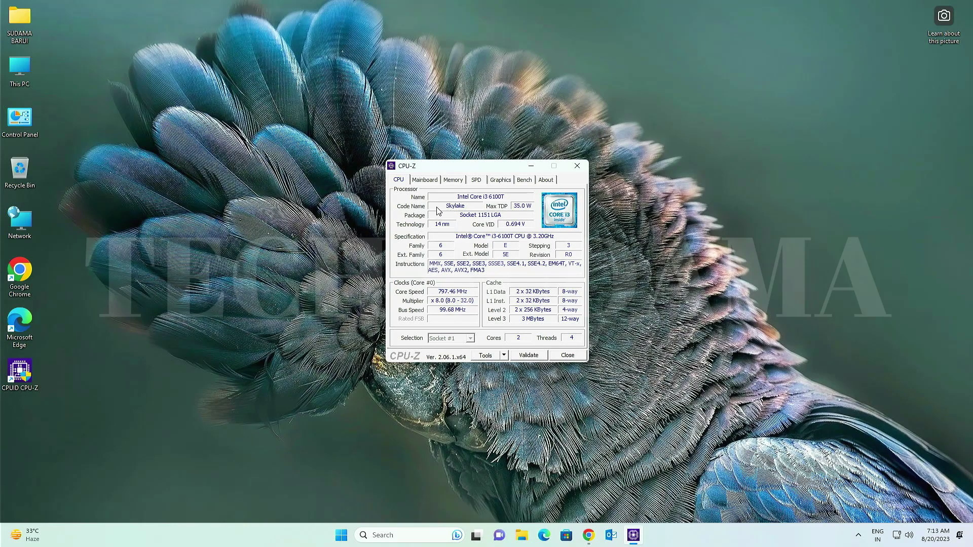
Download SkyLake.zip from the Desktop folder of the EFI share on Google Drive and close the browser
click(588, 535)
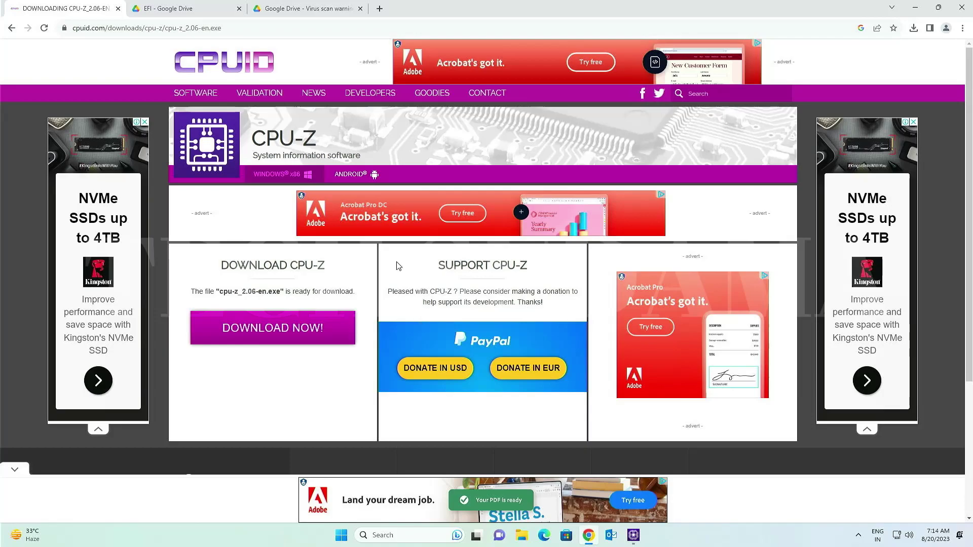
click(118, 8)
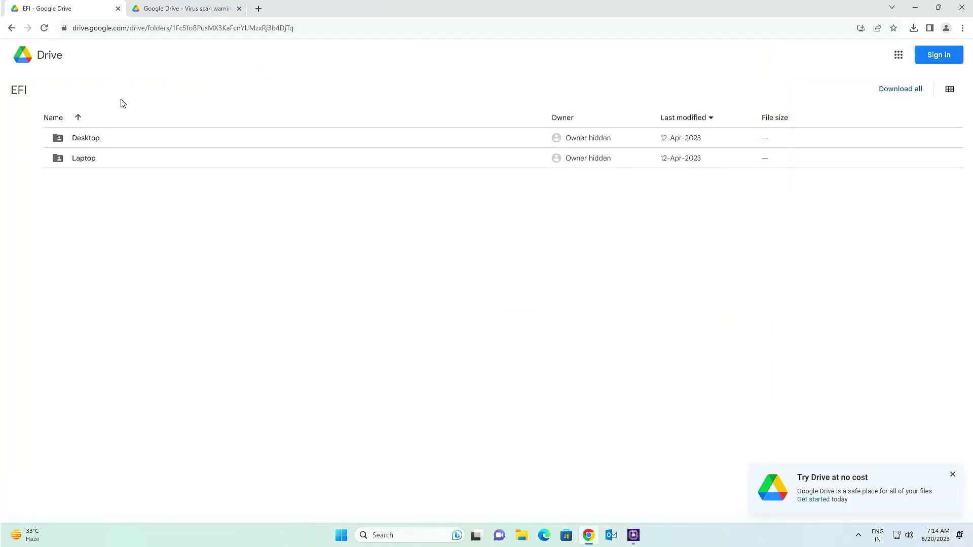
double_click(87, 138)
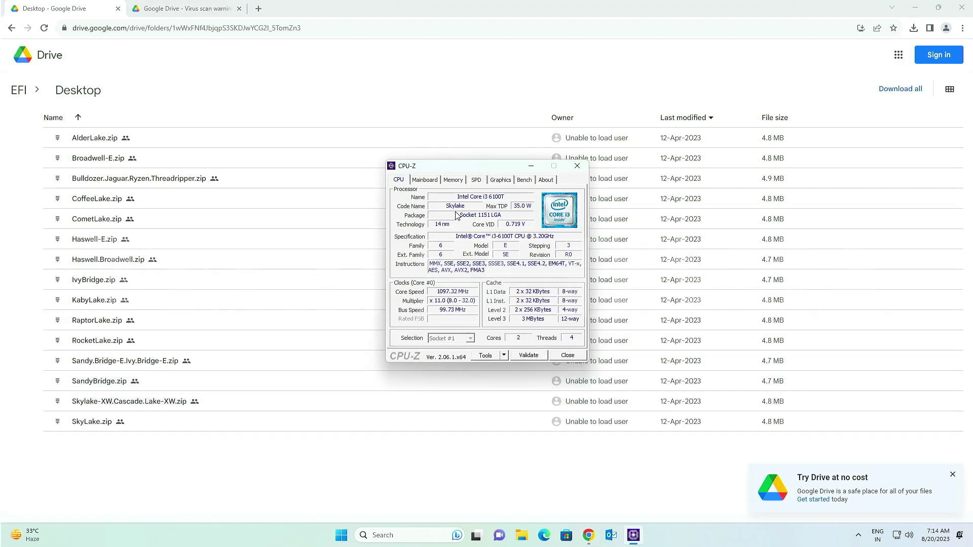
click(254, 243)
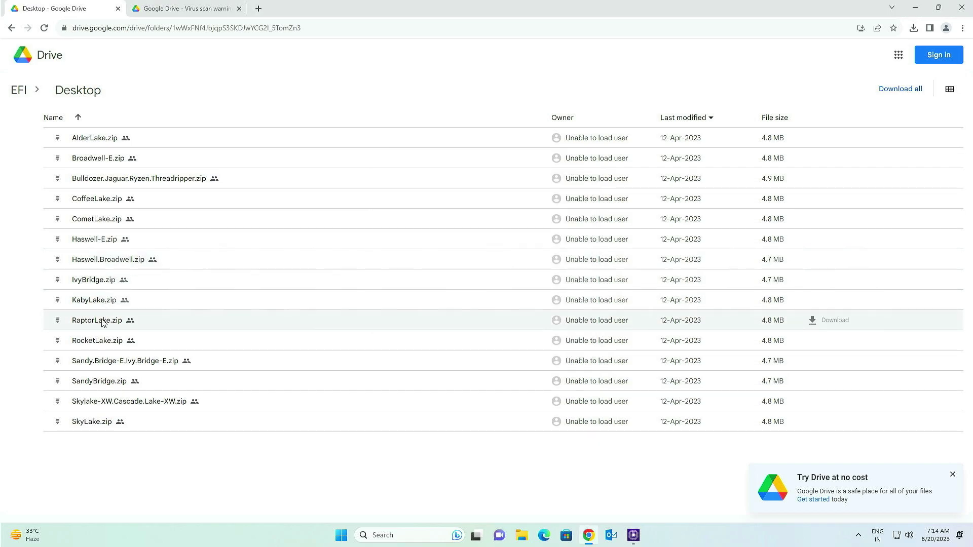
click(835, 423)
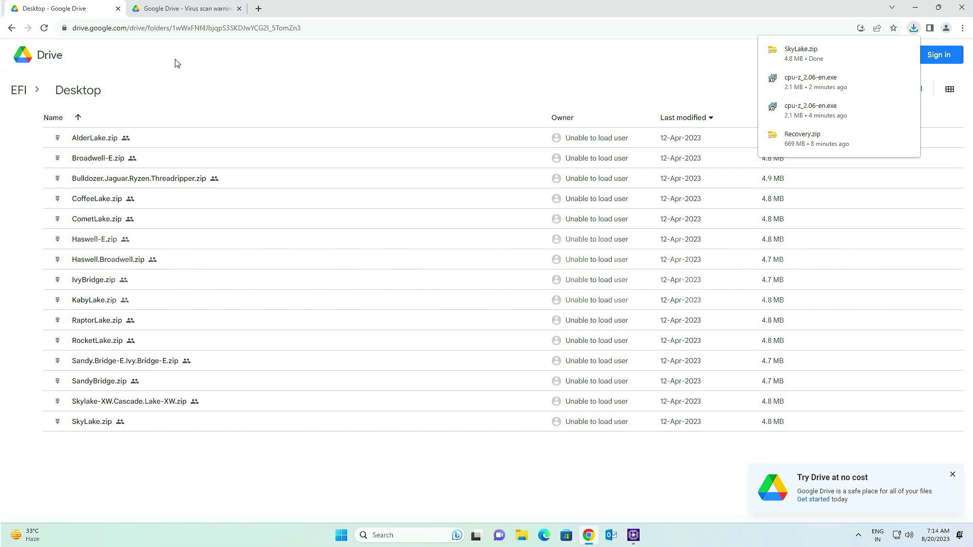
click(187, 11)
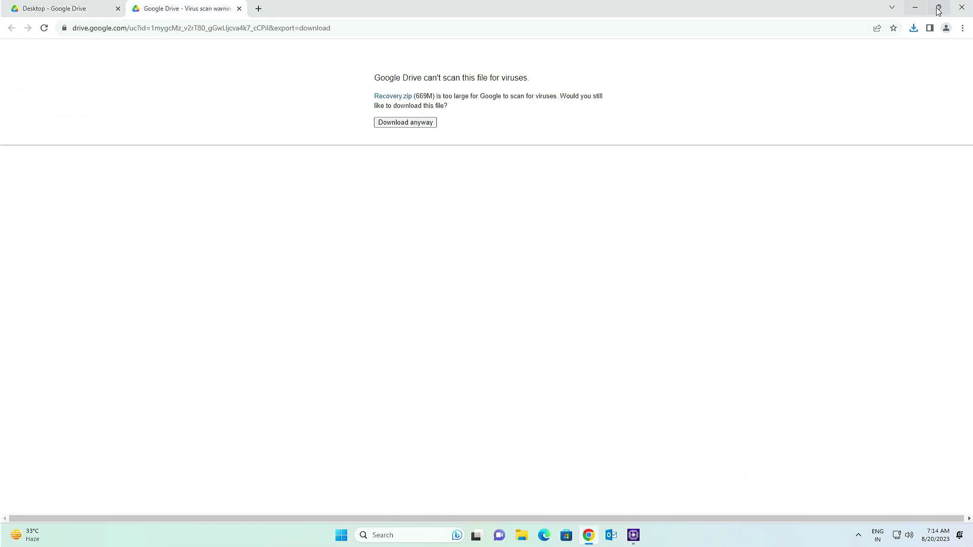
click(963, 8)
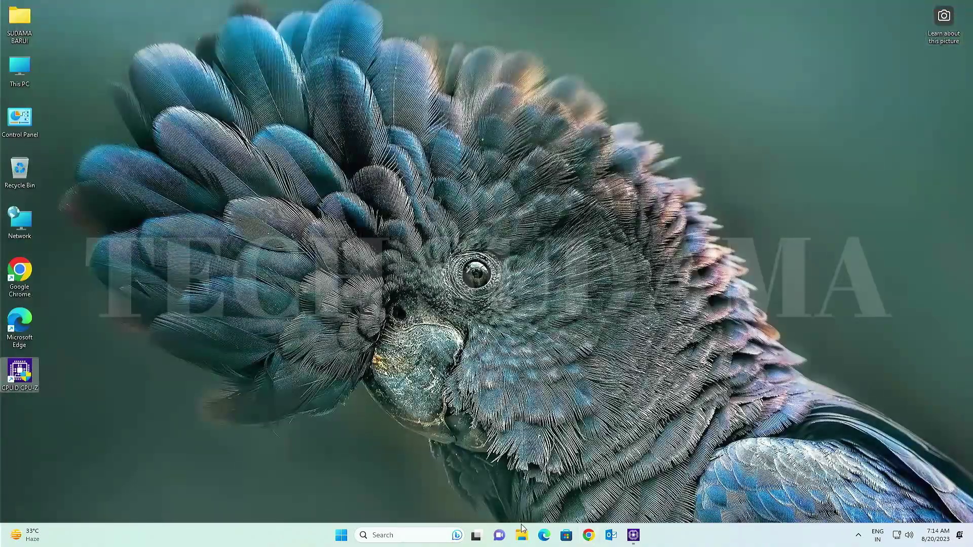
Open the Downloads folder in File Explorer to examine the downloaded CPU-Z, Recovery and SkyLake files
click(522, 538)
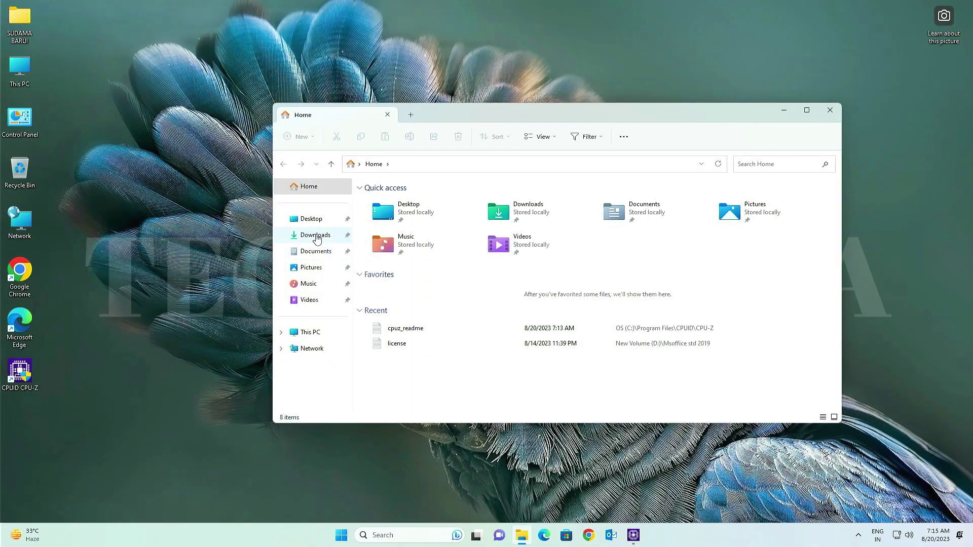
click(315, 235)
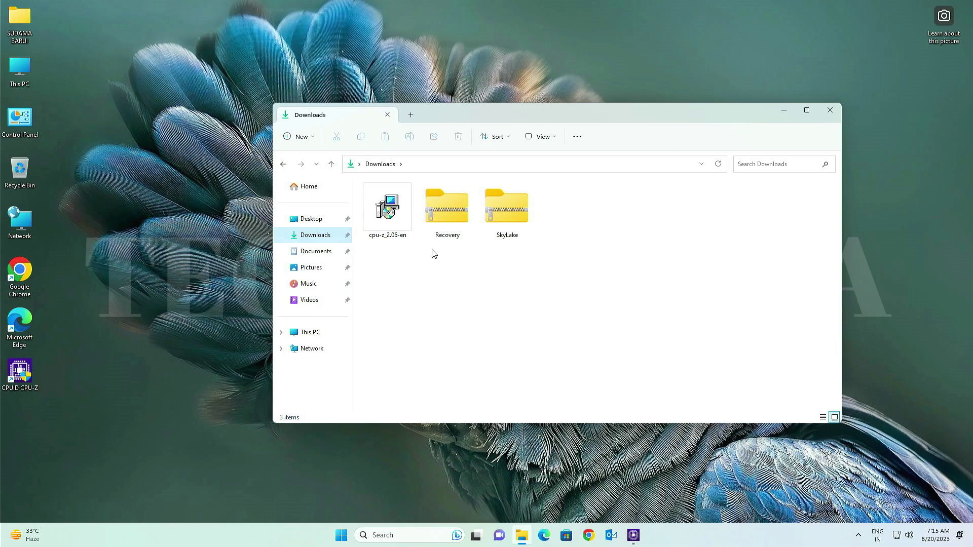
click(393, 218)
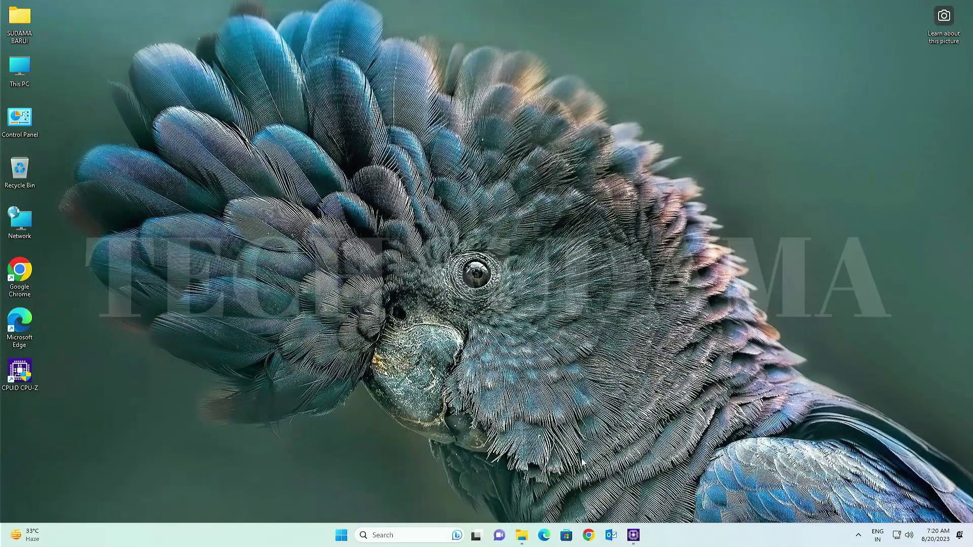
Quick-format USB Drive (E:) with the FAT32 file system and close the format dialog
click(523, 534)
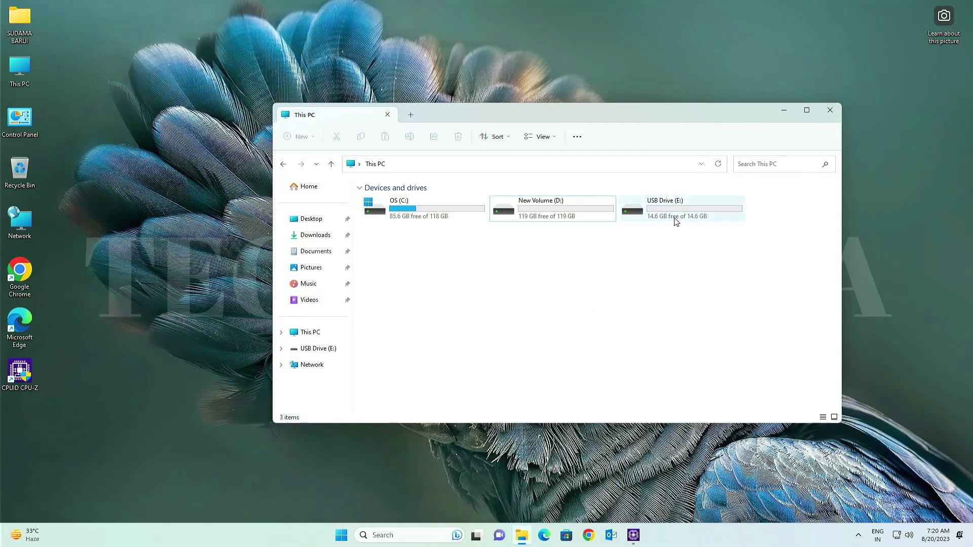
right_click(670, 212)
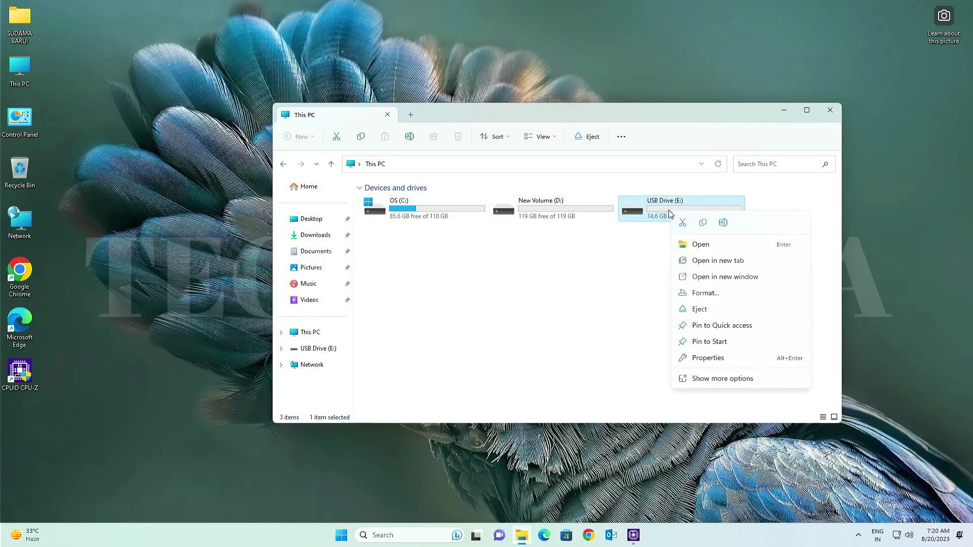
click(679, 292)
click(365, 294)
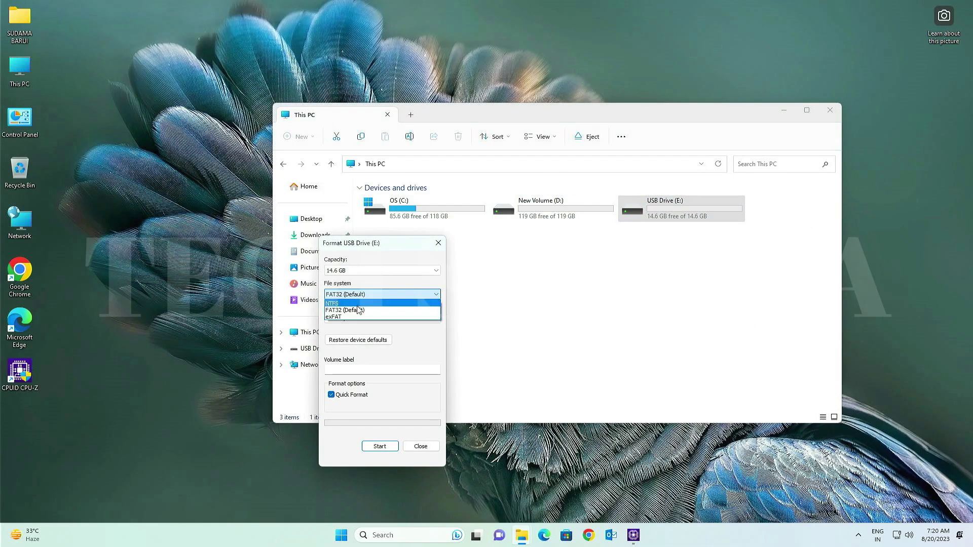
click(353, 313)
click(380, 446)
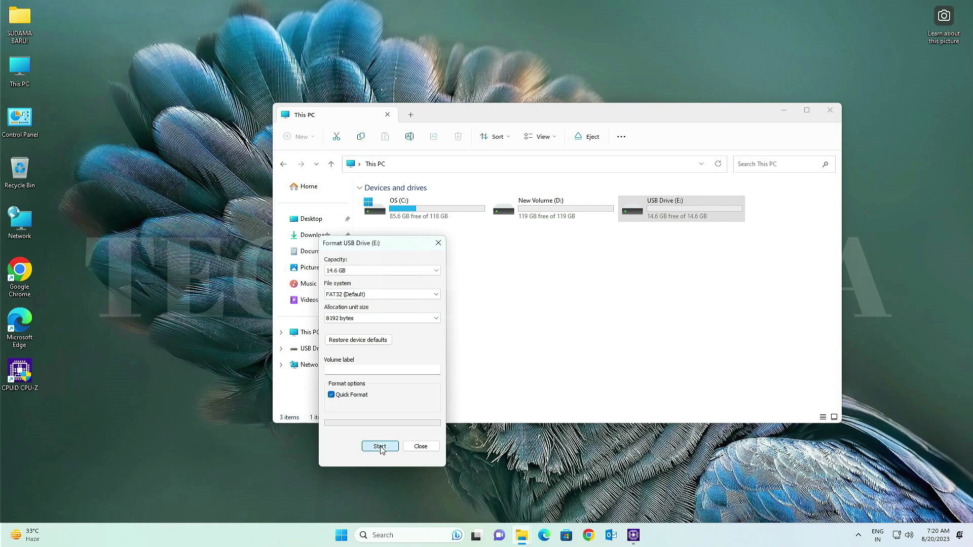
click(511, 267)
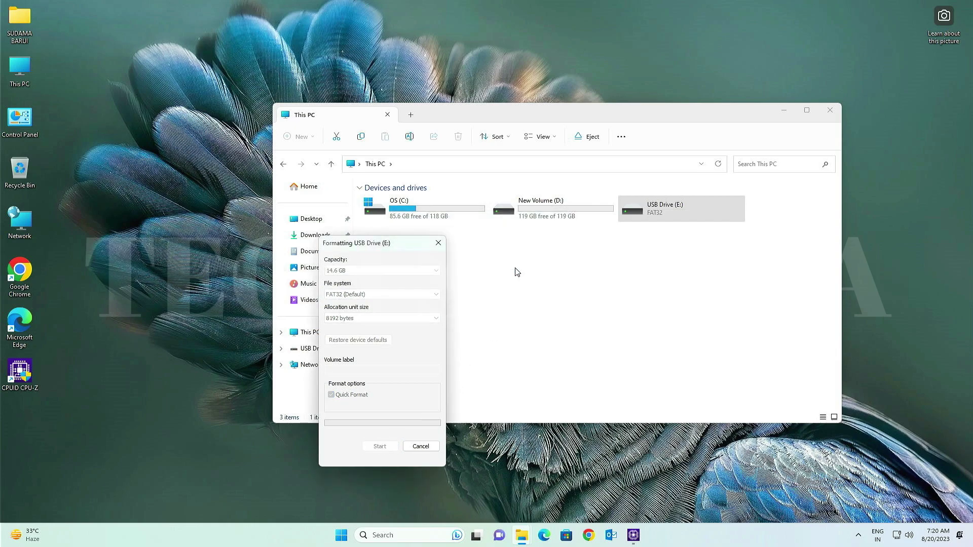
click(547, 264)
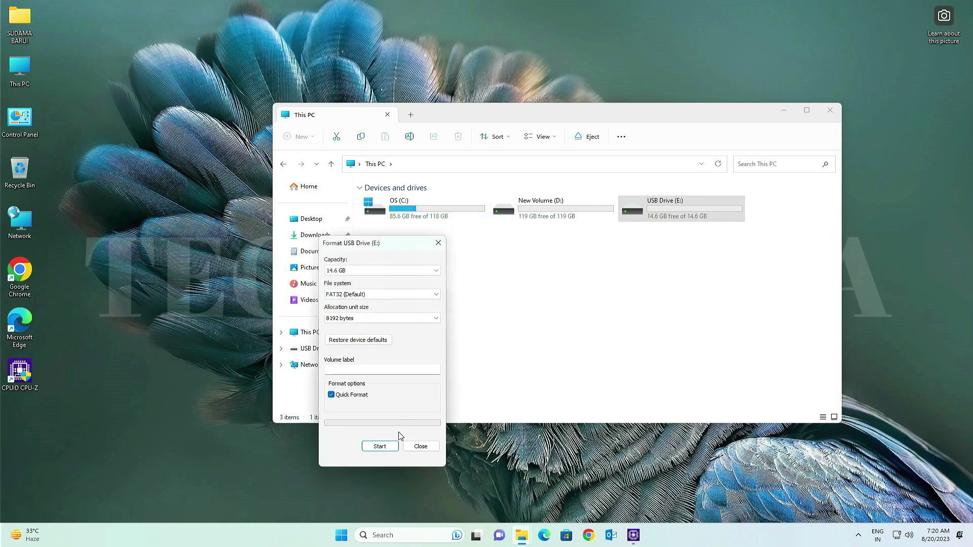
click(408, 447)
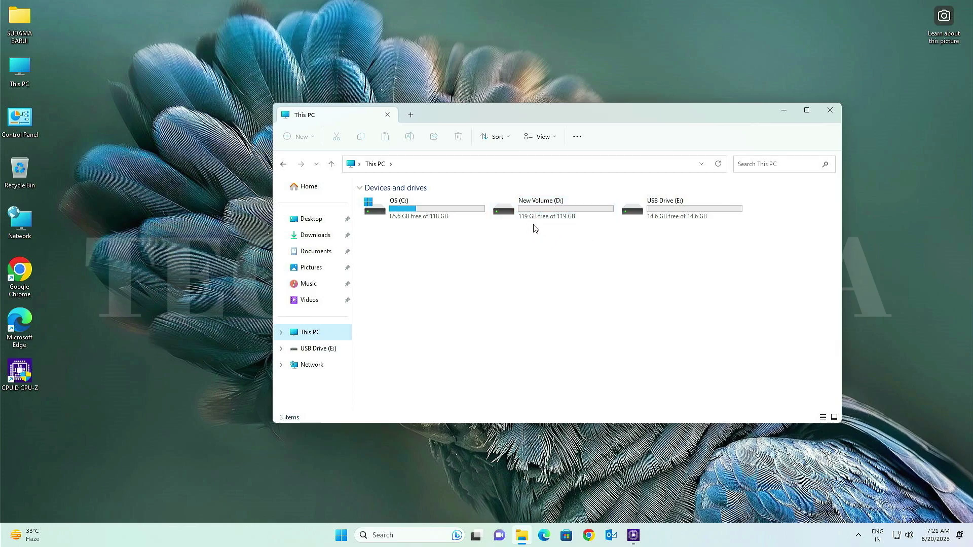
Rename the New Volume (D:) drive as MacOS
click(541, 216)
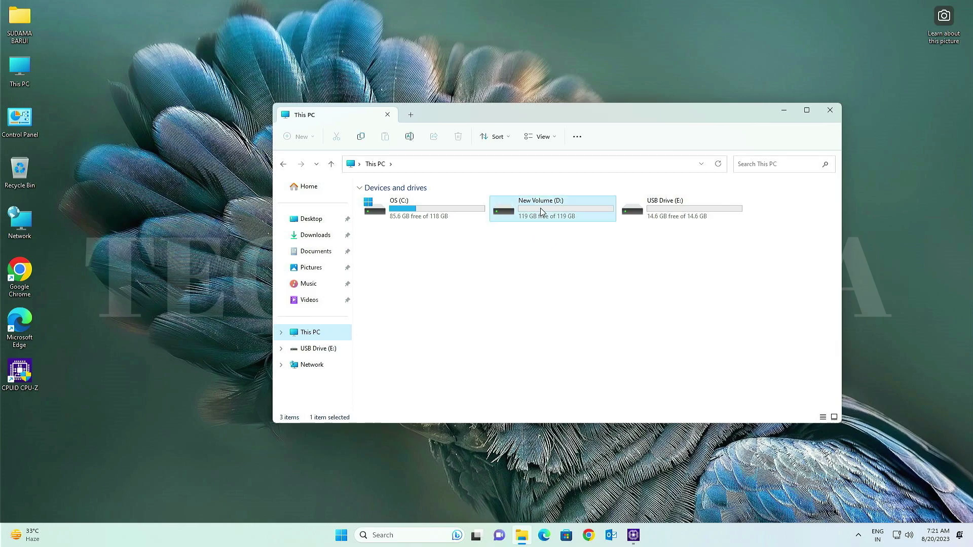
key(F2)
text(MacOS)
key(Return)
click(501, 277)
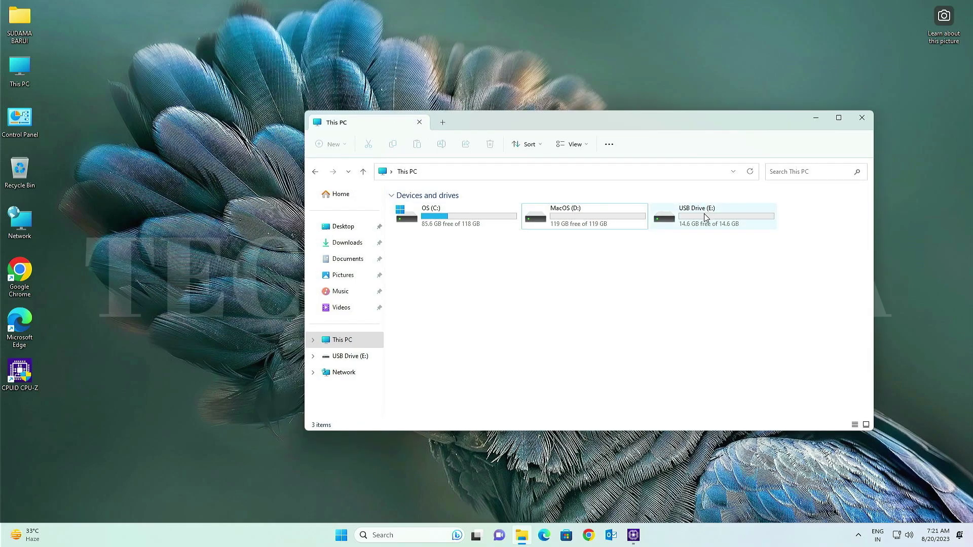
Arrange two File Explorer windows side by side, one showing USB Drive (E:) and the other showing This PC
double_click(706, 217)
drag(504, 122, 950, 127)
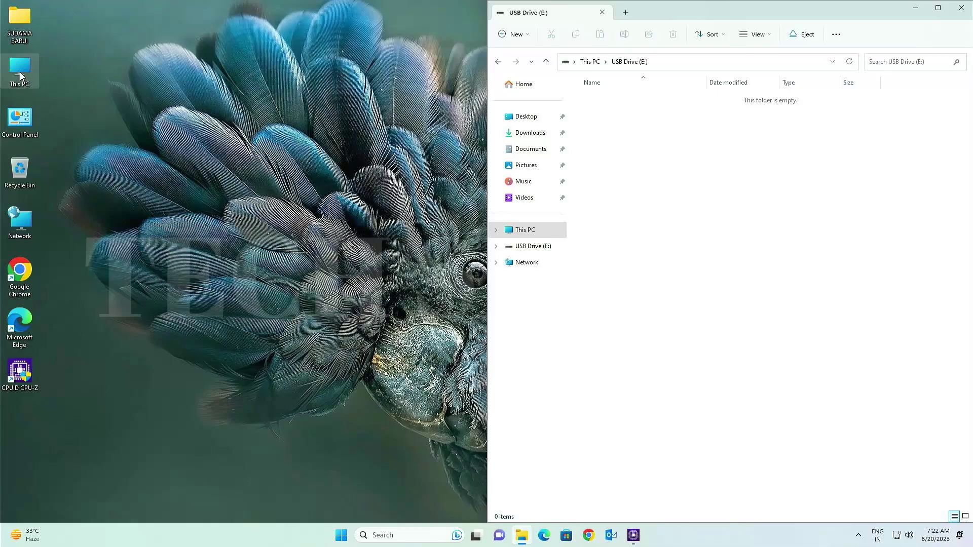
double_click(21, 76)
drag(532, 136, 1, 109)
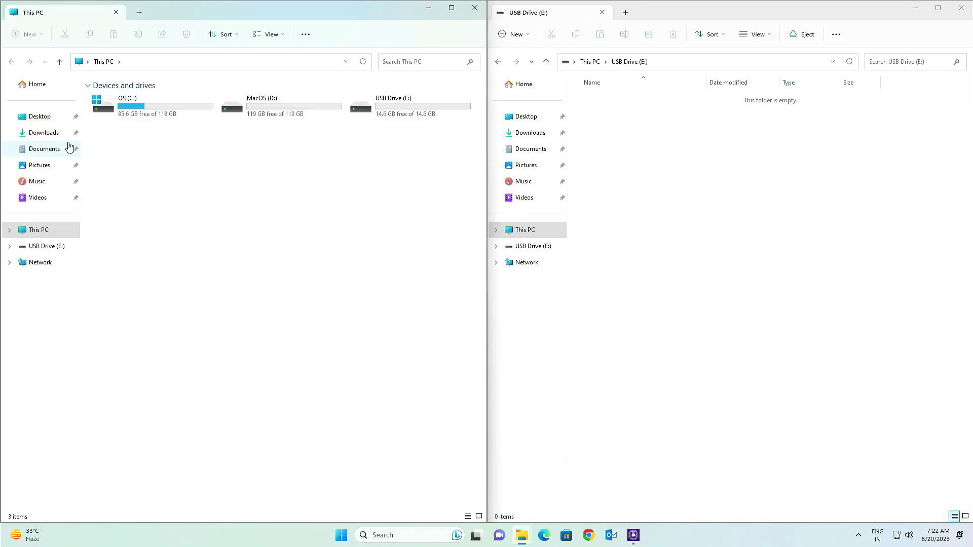
Extract the SkyLake zip file inside the Downloads folder without showing the extracted files on completion
click(48, 135)
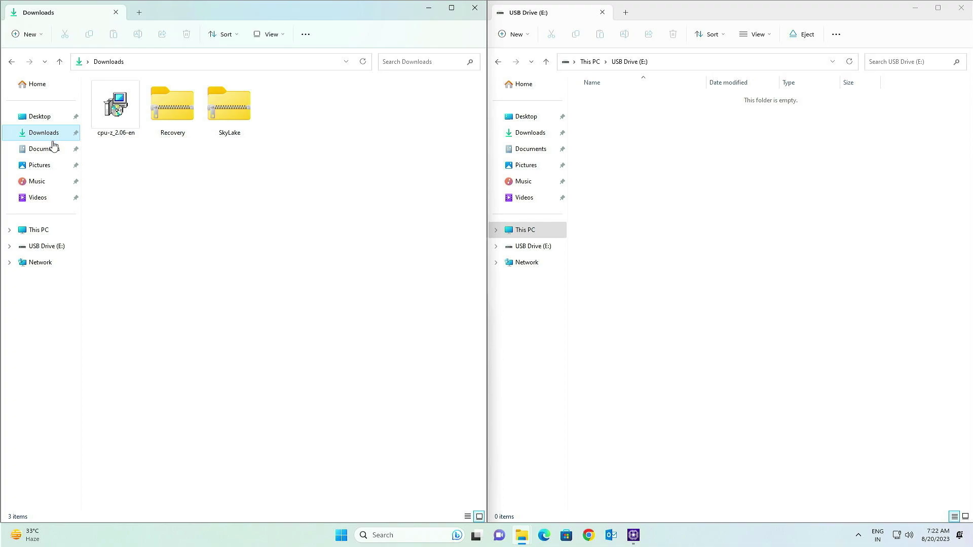
right_click(225, 116)
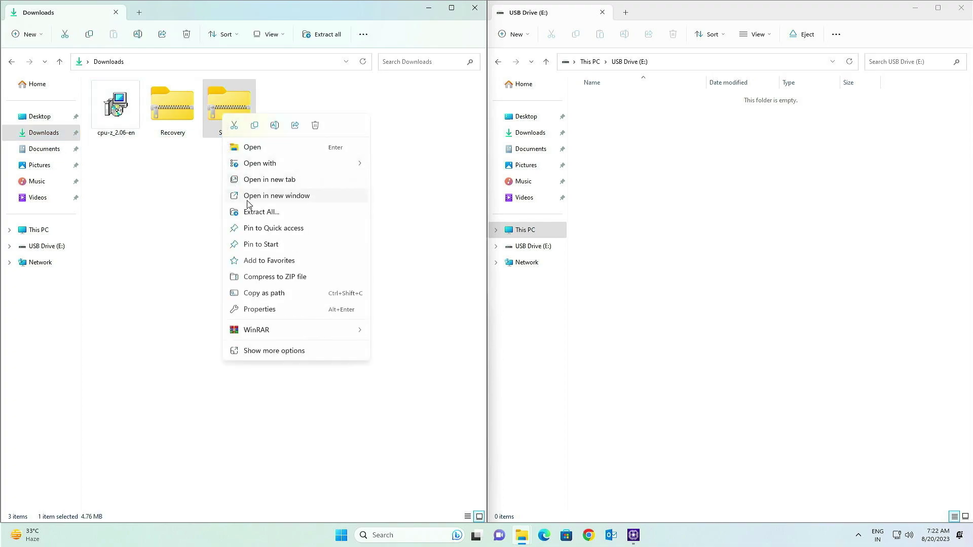
click(254, 212)
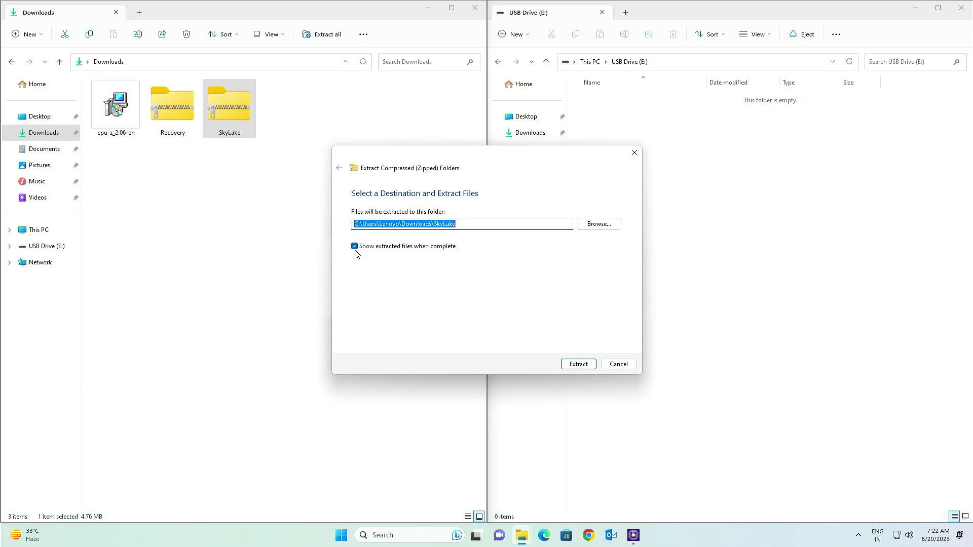
click(355, 247)
click(576, 365)
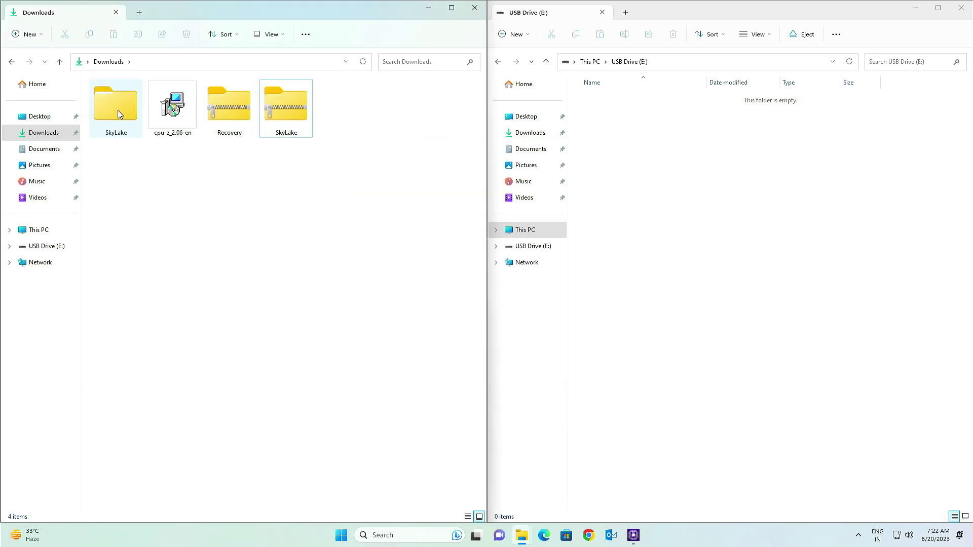
Copy the EFI folder from the extracted SkyLake folder to USB Drive (E:)
double_click(118, 113)
double_click(116, 114)
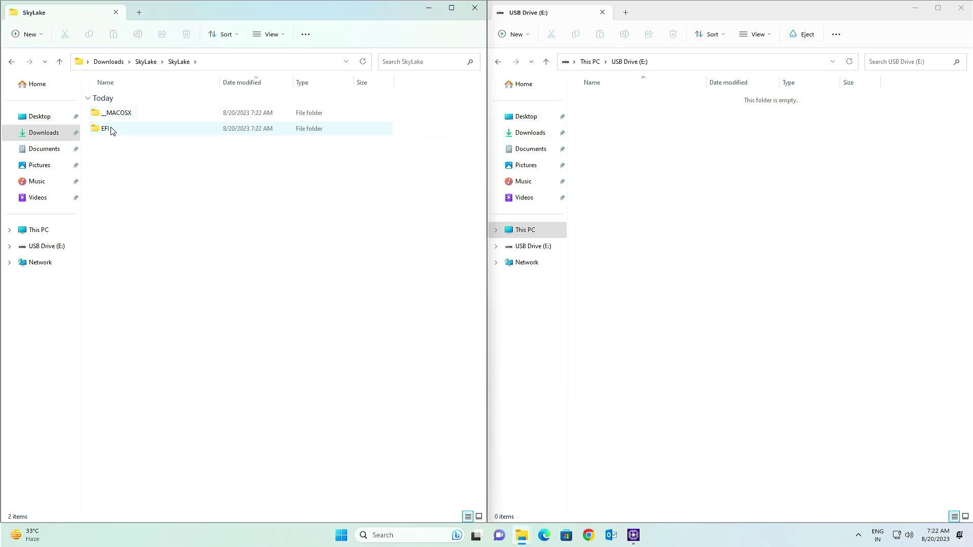
click(107, 131)
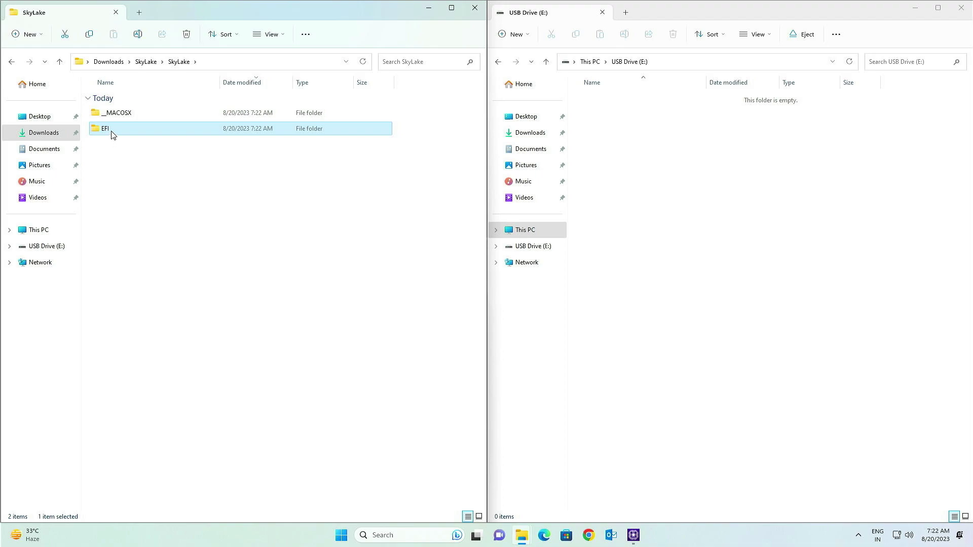
right_click(112, 135)
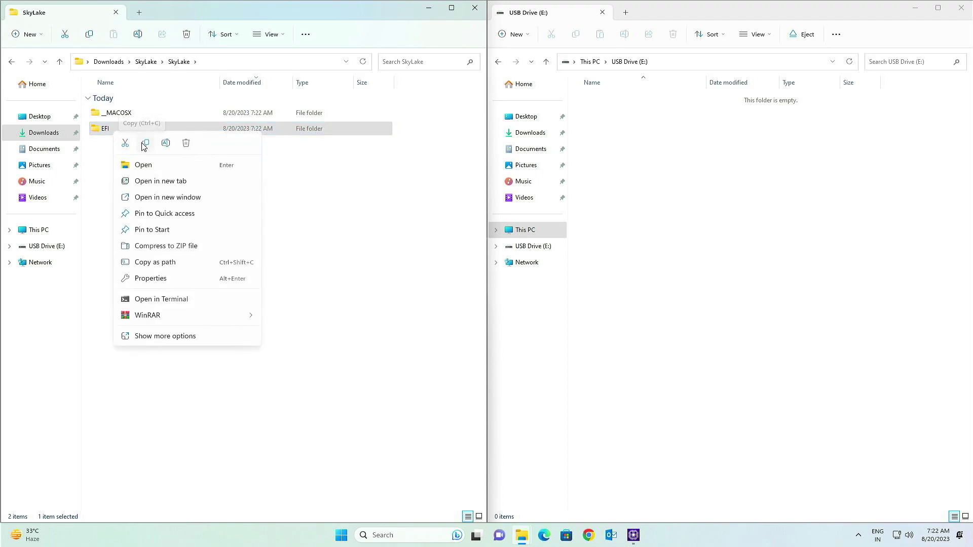
click(145, 145)
right_click(686, 203)
click(698, 215)
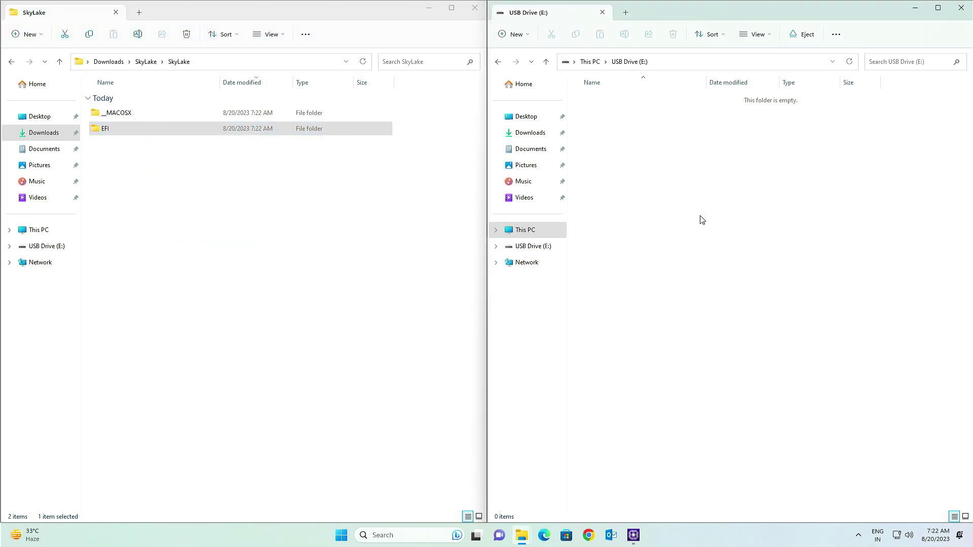
Return to the Downloads folder and extract the Recovery zip file there
click(11, 63)
click(11, 63)
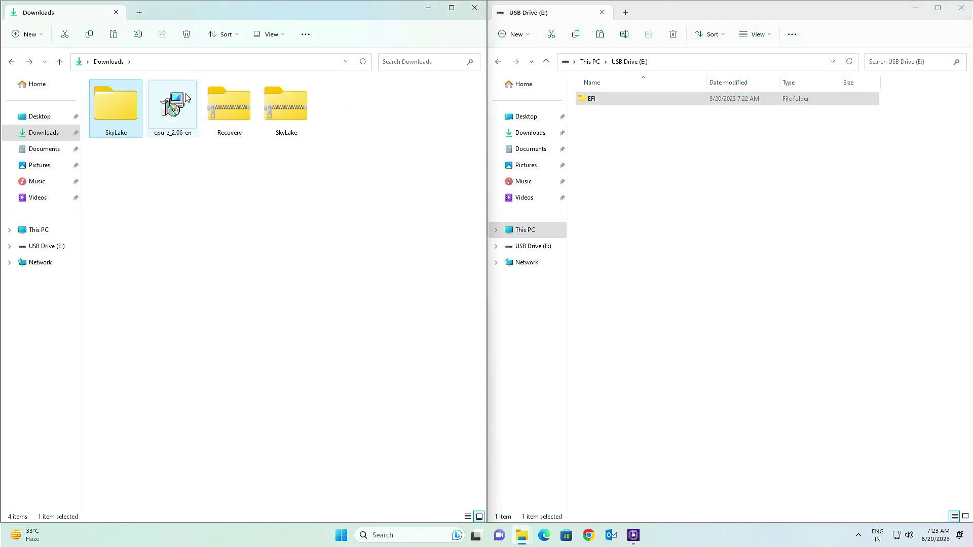
right_click(218, 105)
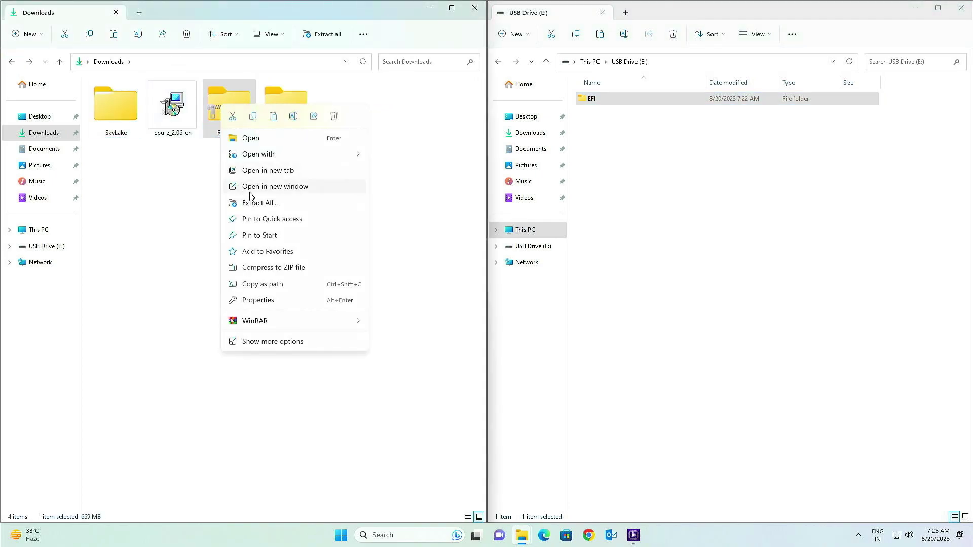
click(261, 203)
click(575, 361)
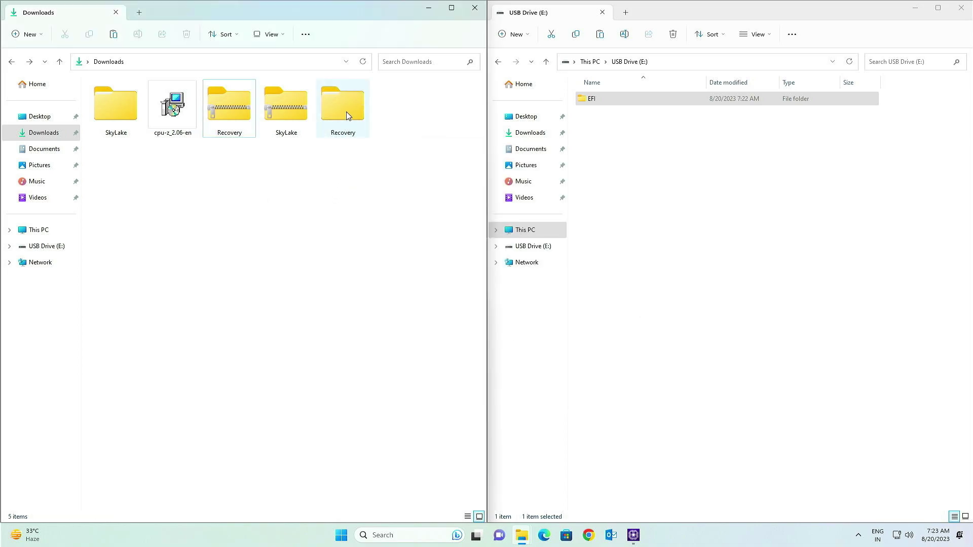
Copy the com.apple.recovery.boot folder from the extracted Recovery folder to USB Drive (E:) and close both File Explorer windows
double_click(347, 113)
double_click(120, 113)
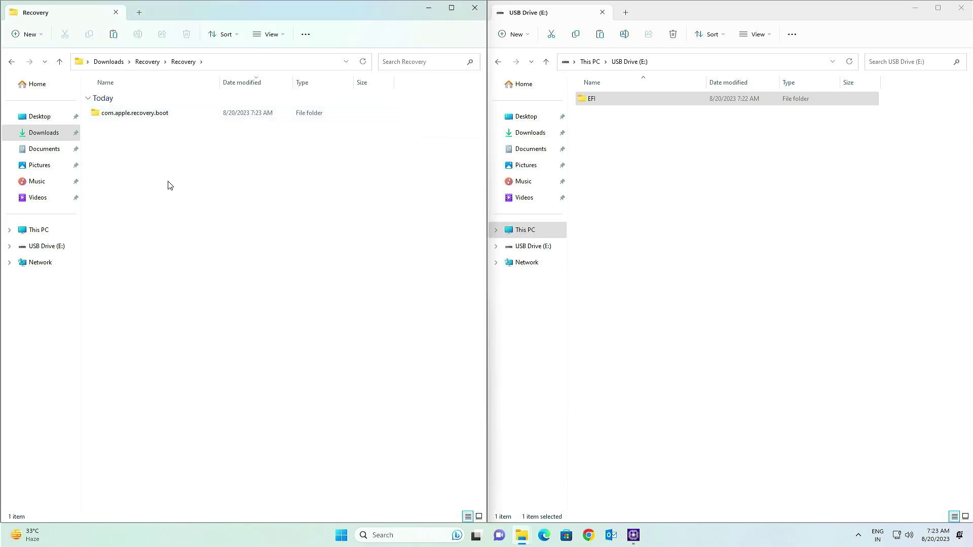
drag(124, 115, 698, 212)
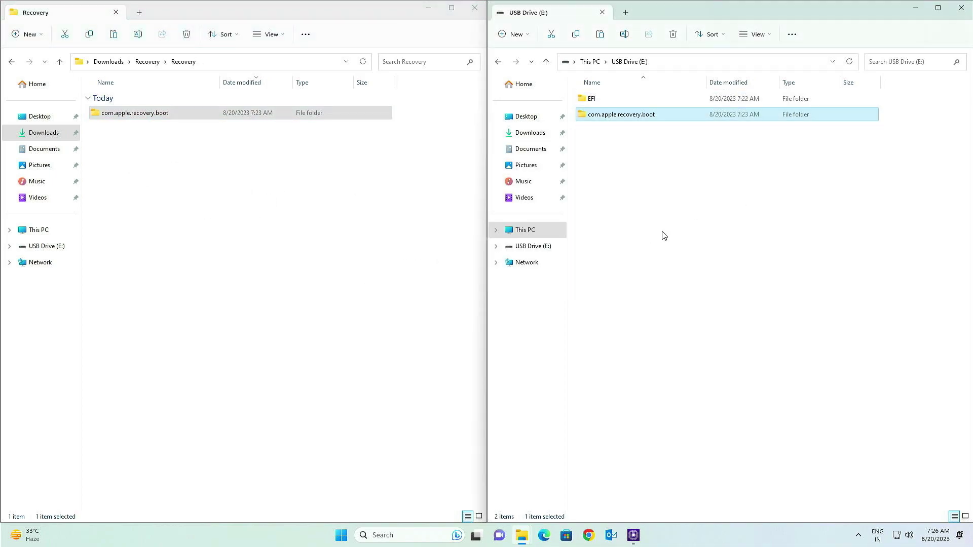
click(961, 8)
click(474, 8)
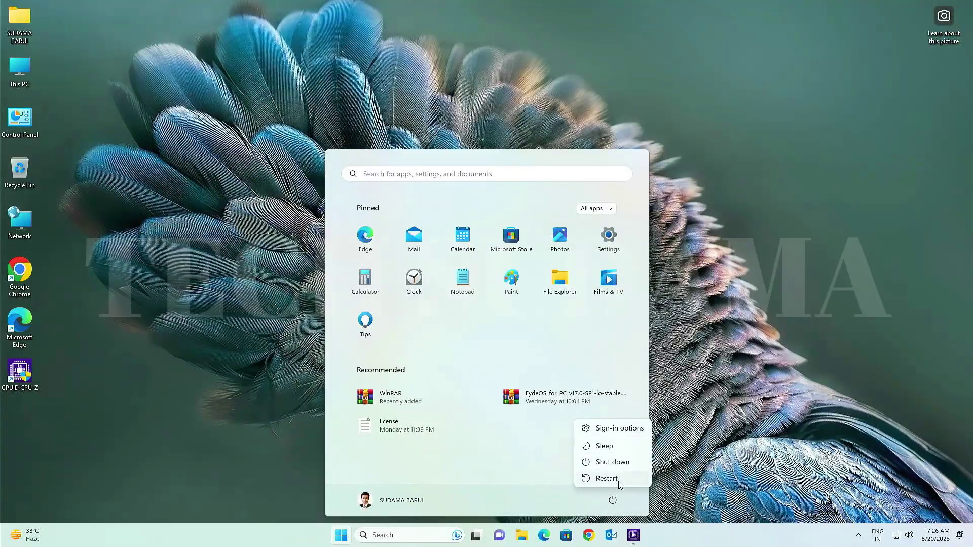
Restart the PC into the Lenovo BIOS setup and open the Secure Boot settings
click(617, 480)
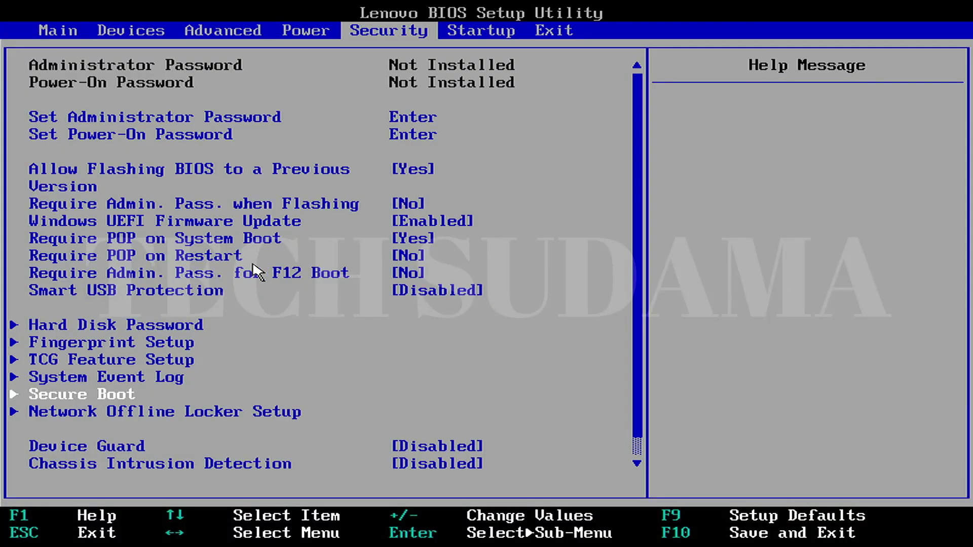
click(142, 388)
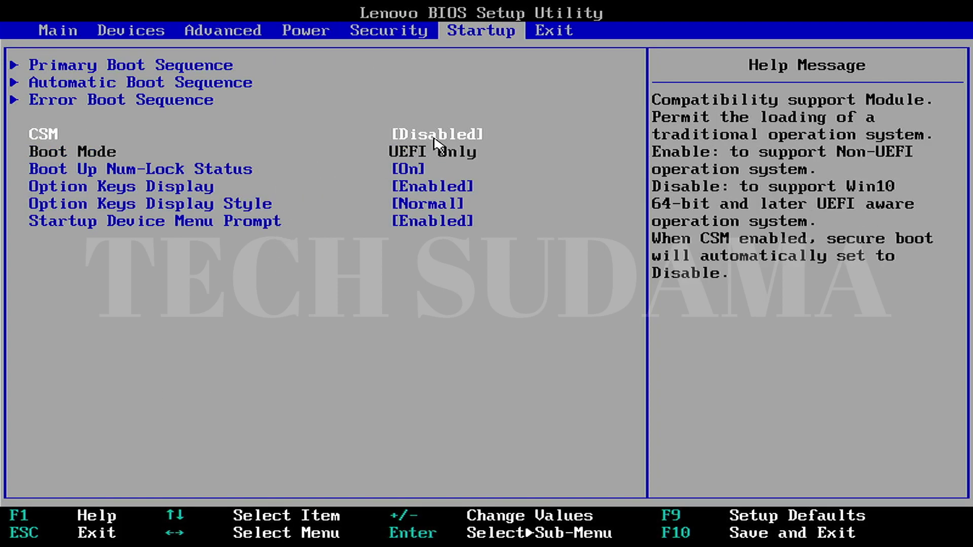
Enable Intel(R) Virtualization Technology in the advanced CPU Setup and check the VT-d and Hyper-Threading settings
key(Left)
key(Left)
key(Left)
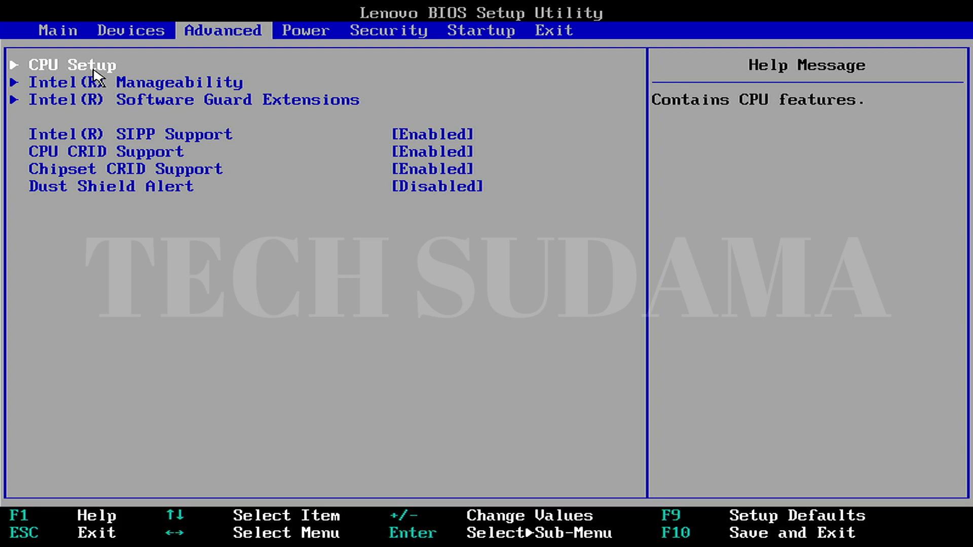
key(Return)
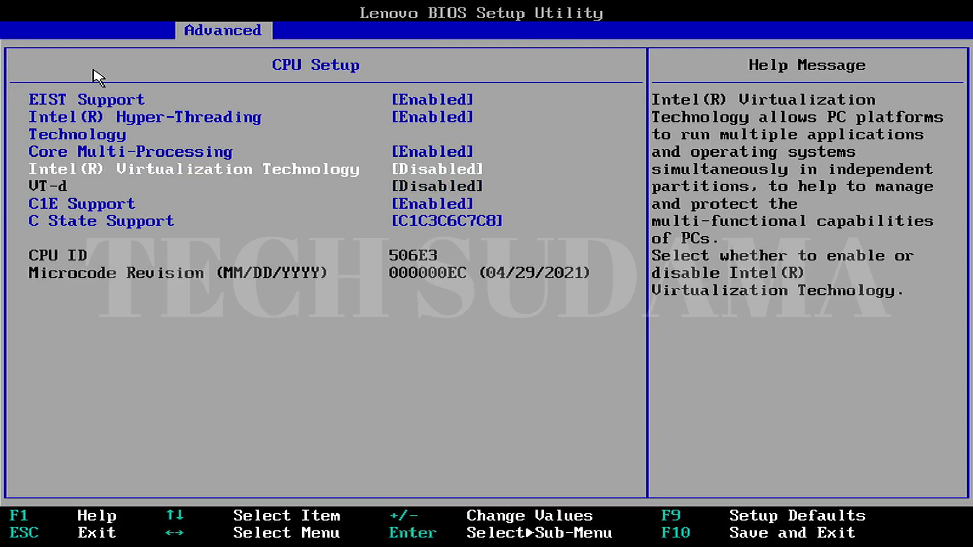
key(Return)
key(Up)
key(Return)
key(Down)
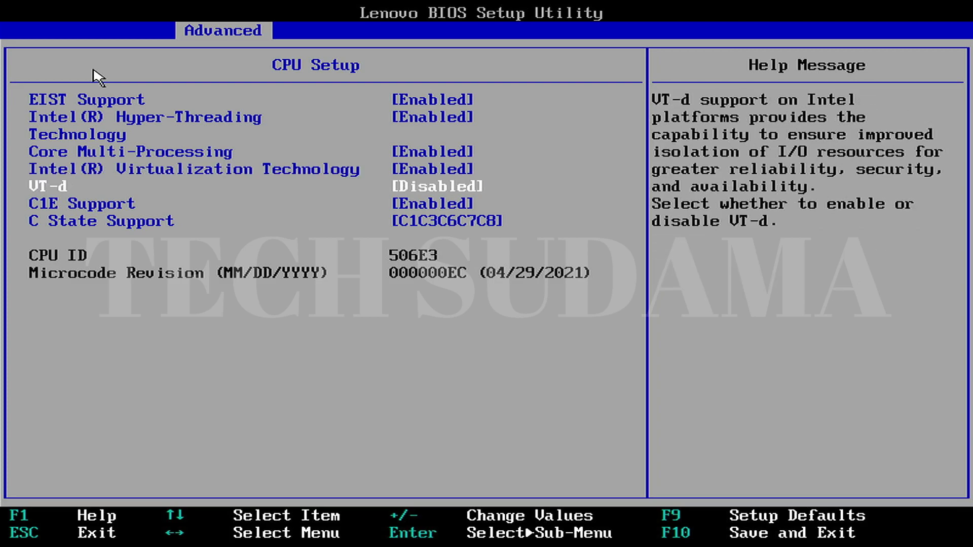
key(Up)
key(Up)
key(Up)
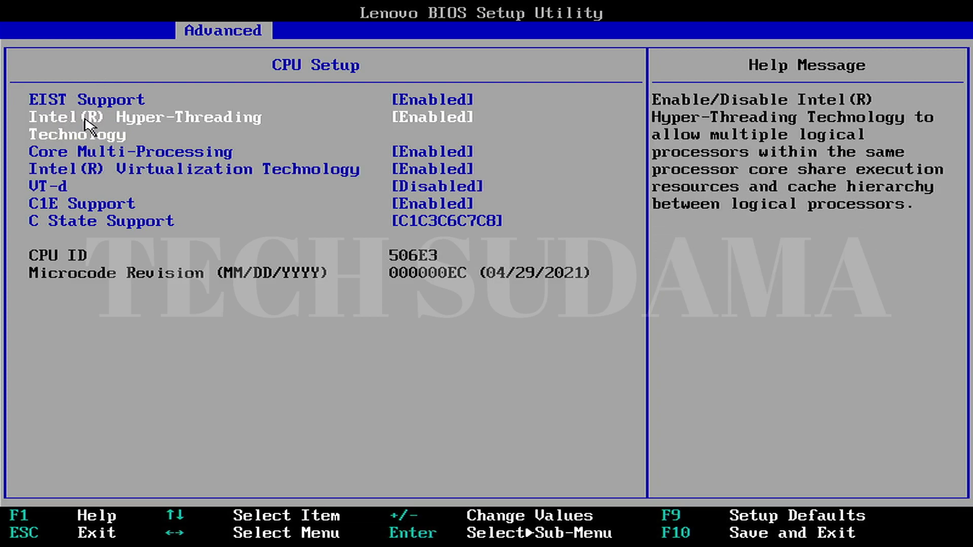
key(Escape)
Check how SATA is configured in the ATA Drive Setup
key(Left)
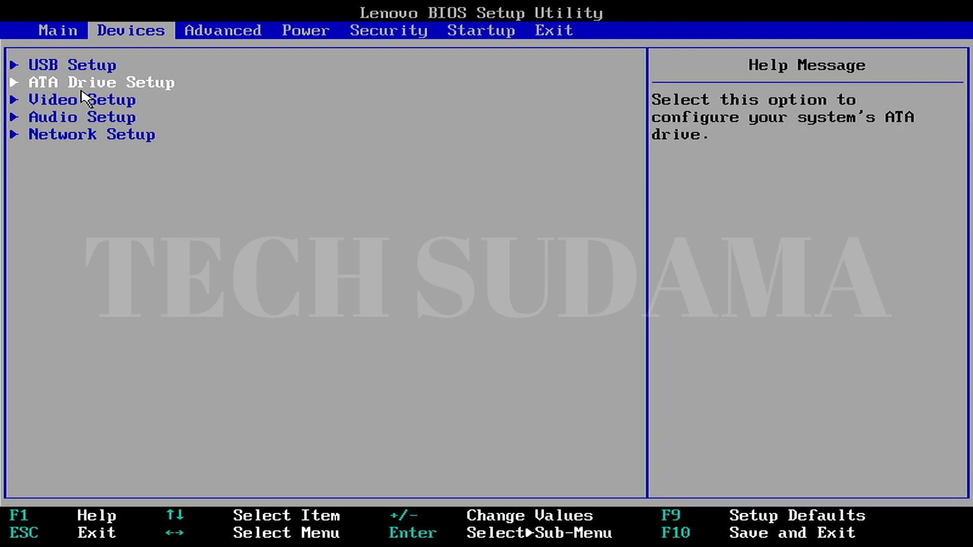
key(Return)
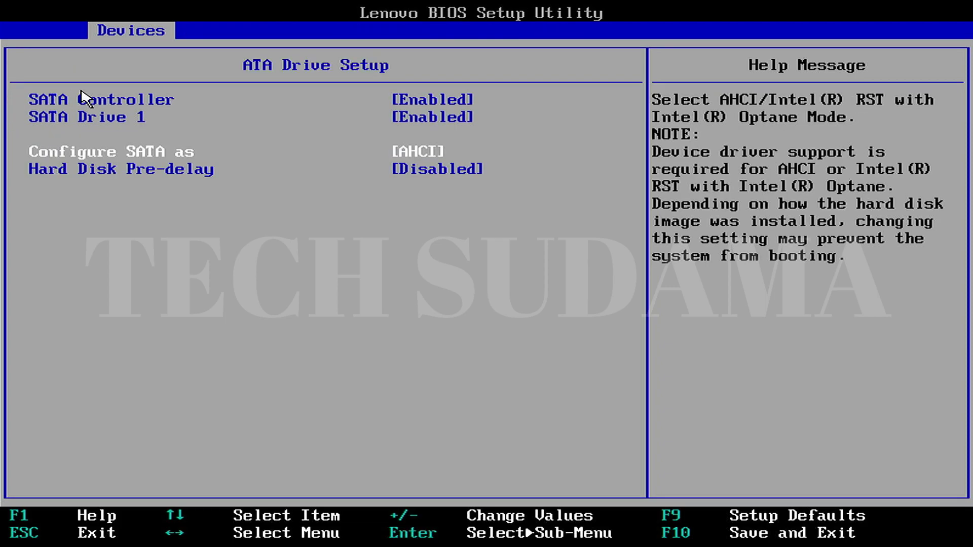
click(423, 152)
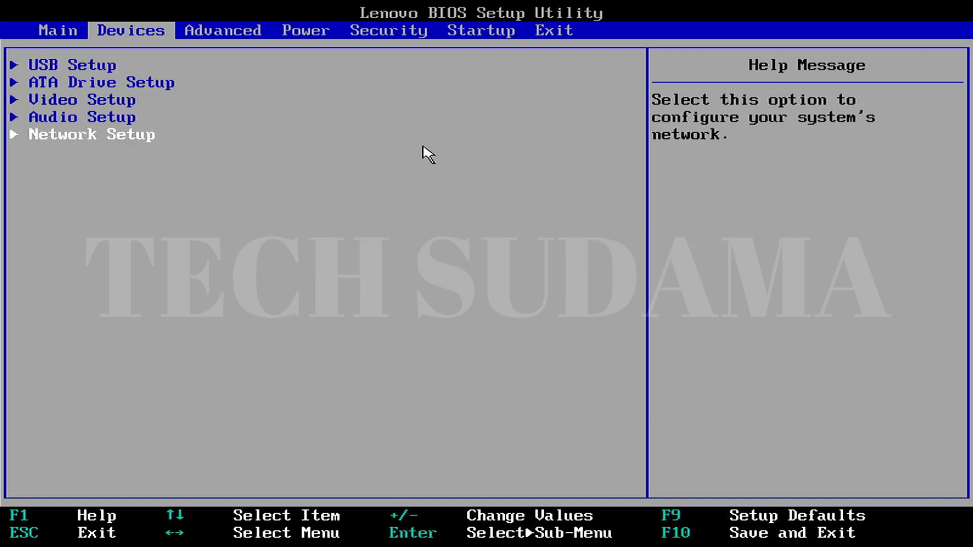
Save the BIOS settings and restart, booting from UEFI: SanDisk Cruzer Blade 1.27, Partition 1
key(F10)
key(Return)
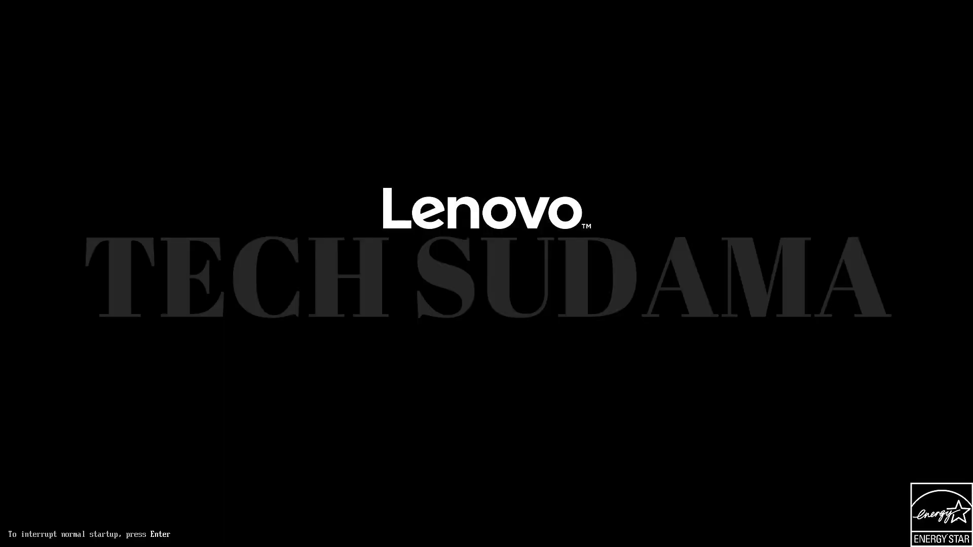
key(F12)
key(Down)
key(Down)
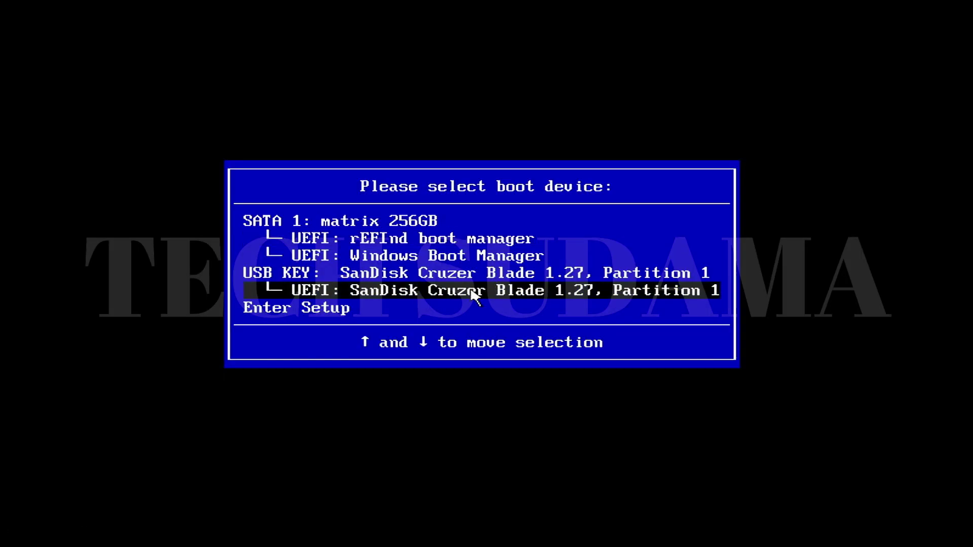
key(Return)
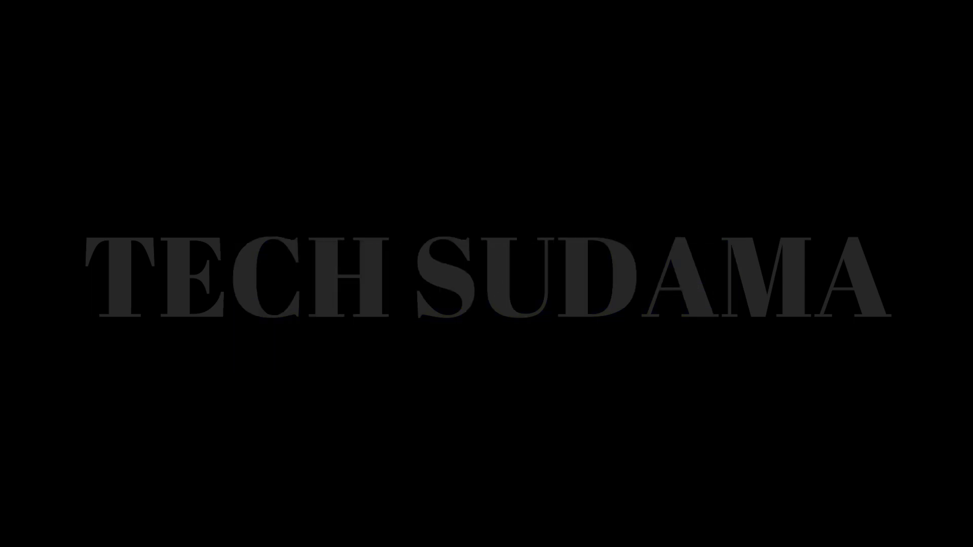
Boot into macOS Recovery and continue with English as the language
key(Right)
key(Left)
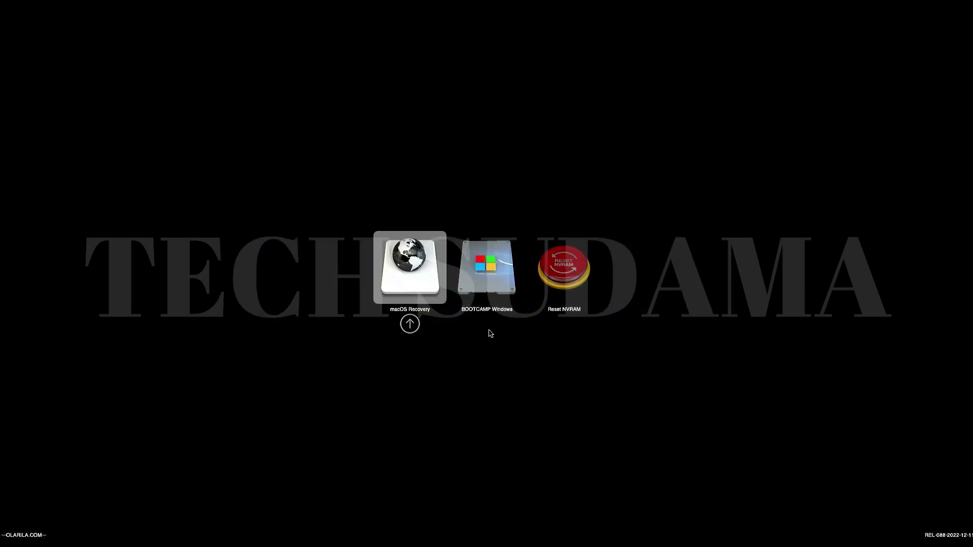
key(Return)
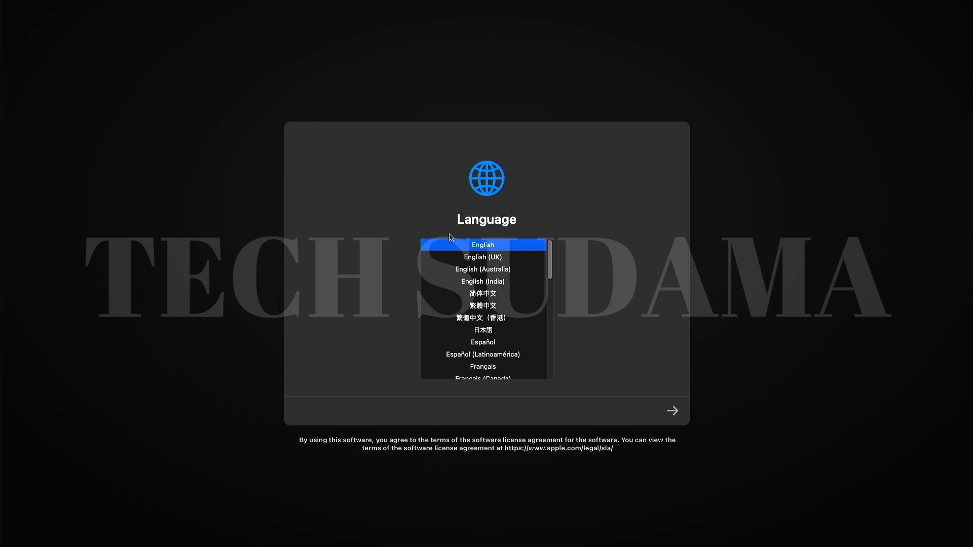
click(673, 411)
Open Disk Utility and show all devices instead of only volumes
click(479, 278)
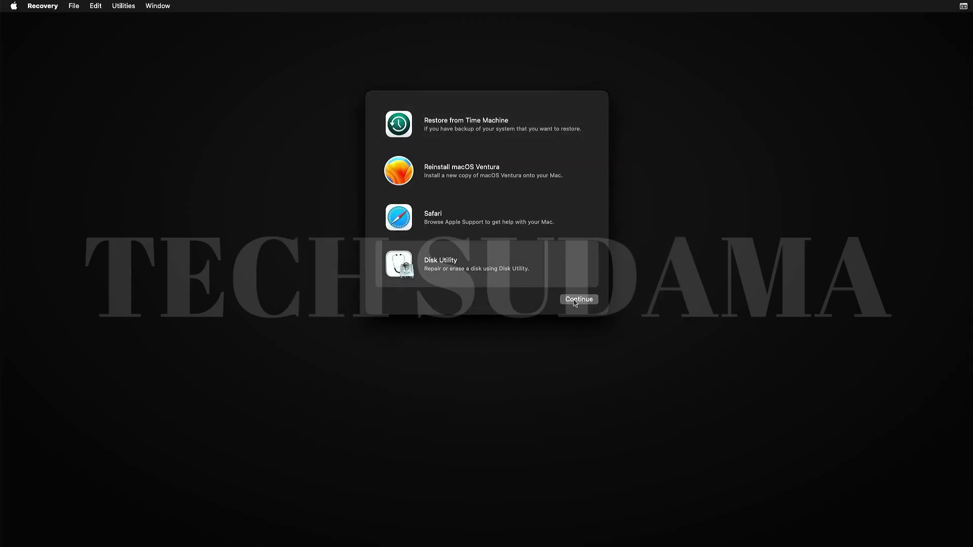
click(578, 299)
click(363, 160)
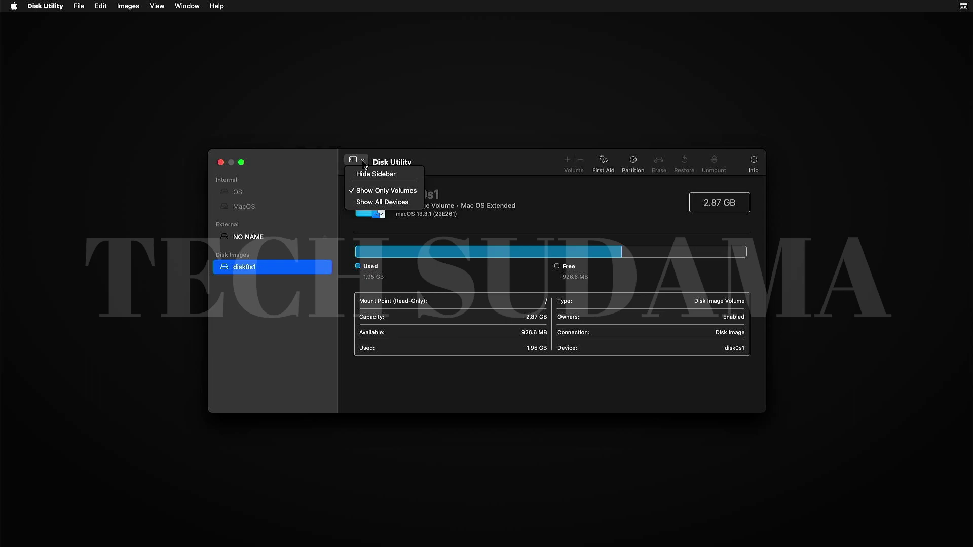
click(372, 201)
Erase the internal MacOS volume with a different format under the name MacOS, and close Disk Utility
click(263, 221)
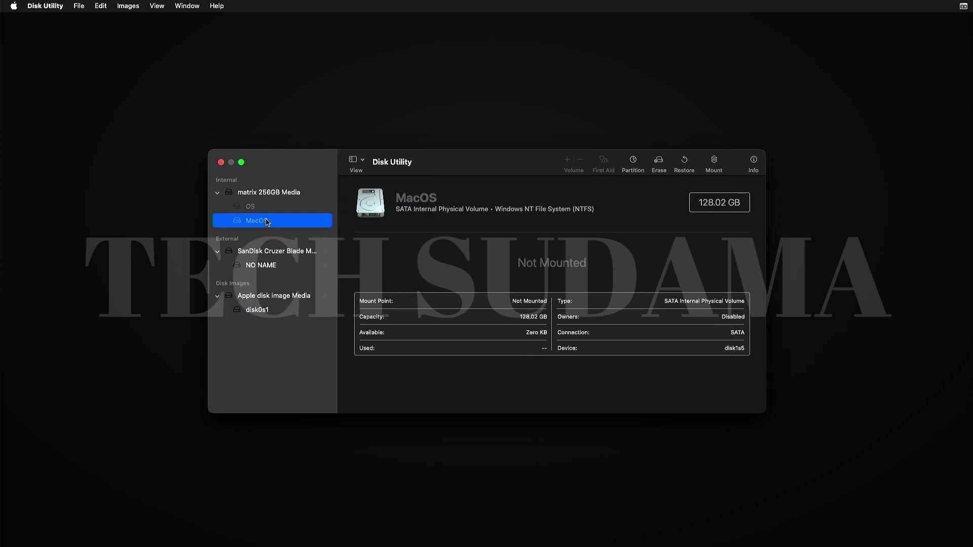
click(659, 161)
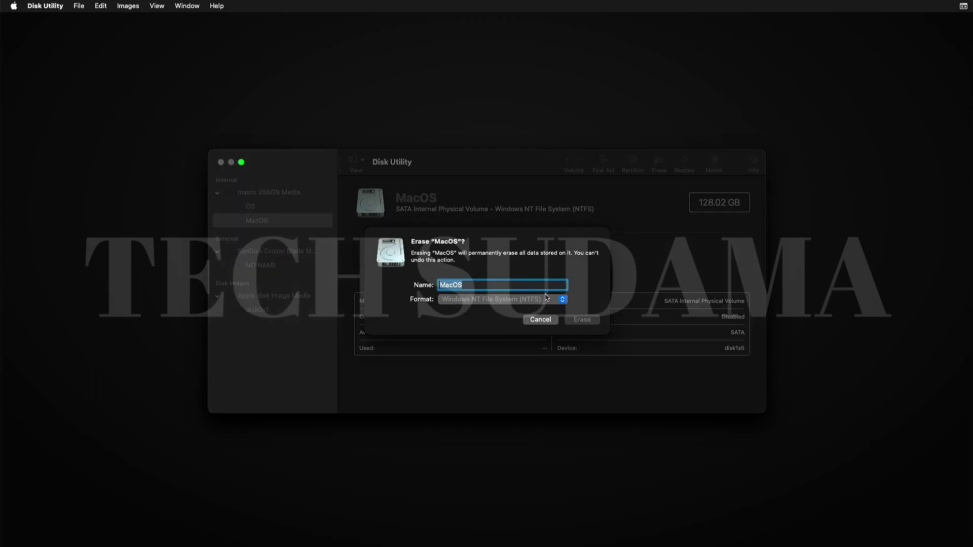
click(563, 300)
click(475, 317)
click(581, 320)
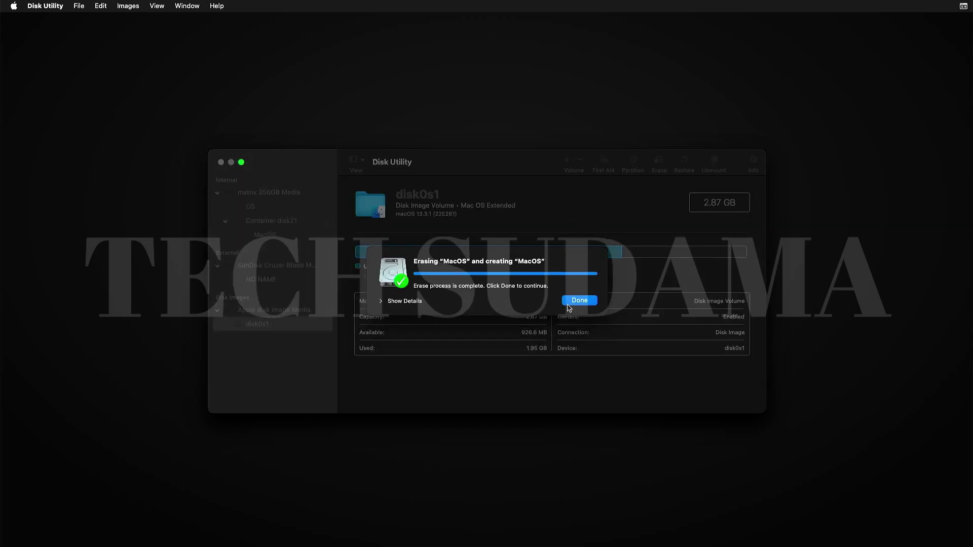
click(566, 302)
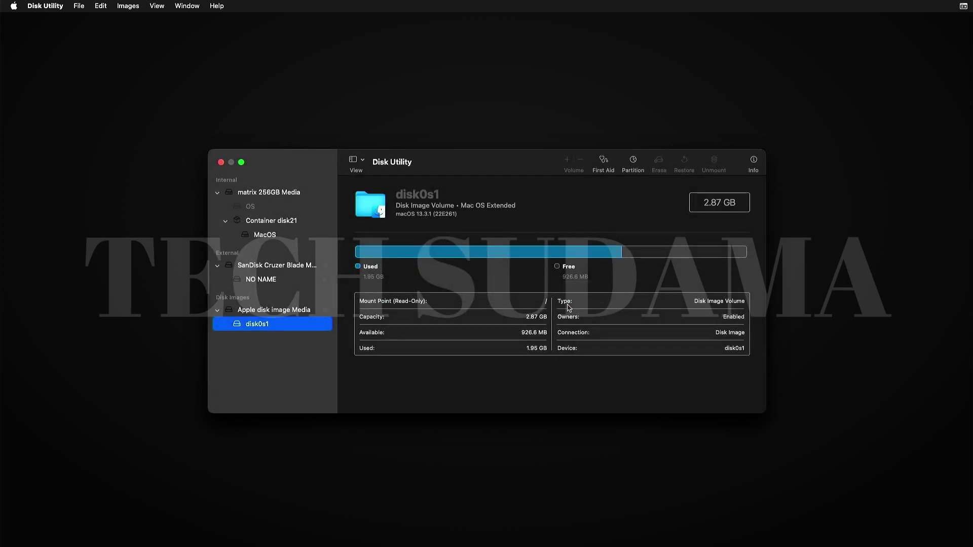
click(221, 163)
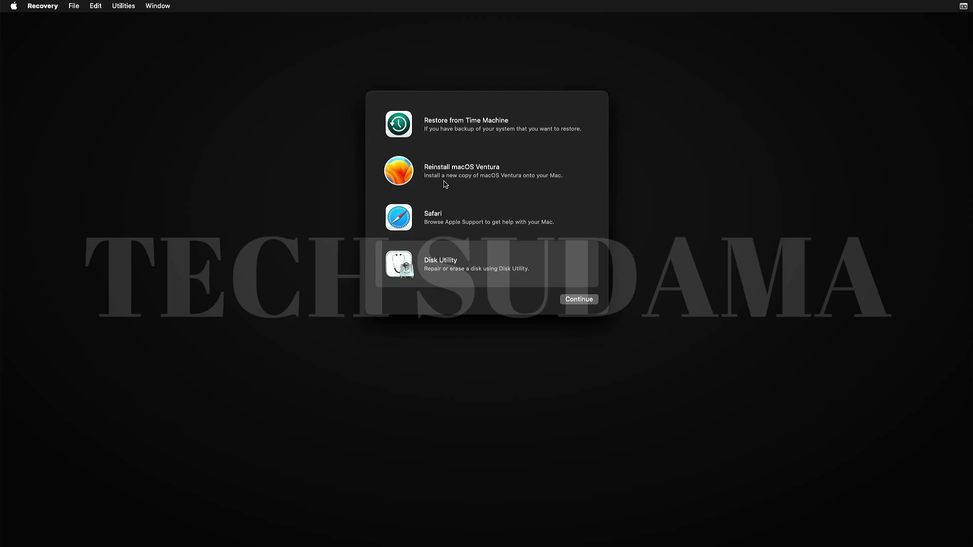
Start reinstalling macOS Ventura, agree to the software license, and install it on the MacOS disk
click(448, 179)
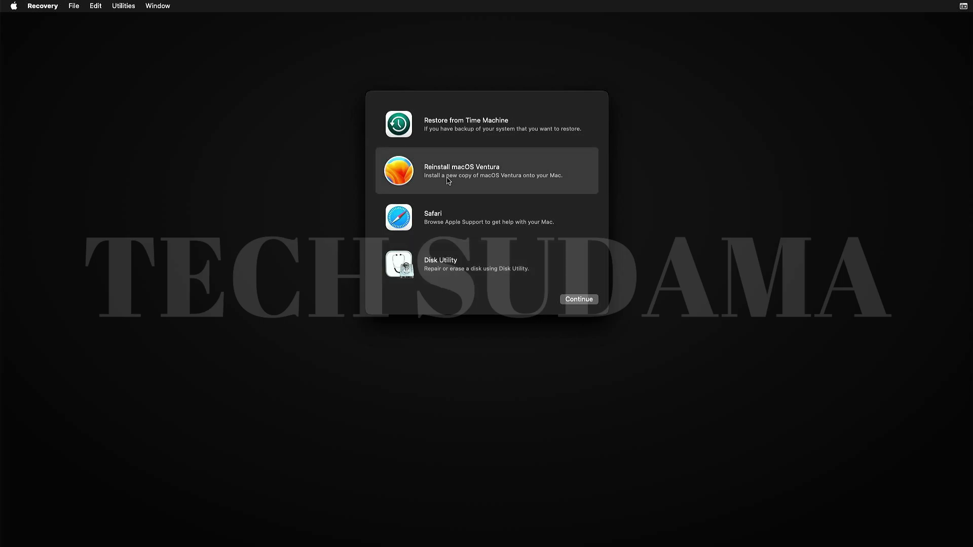
click(568, 299)
click(499, 361)
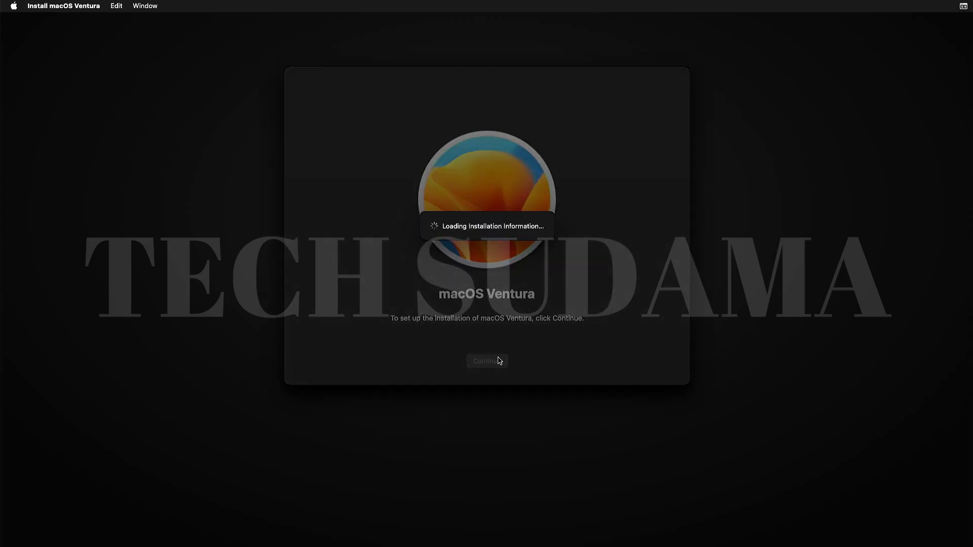
click(498, 360)
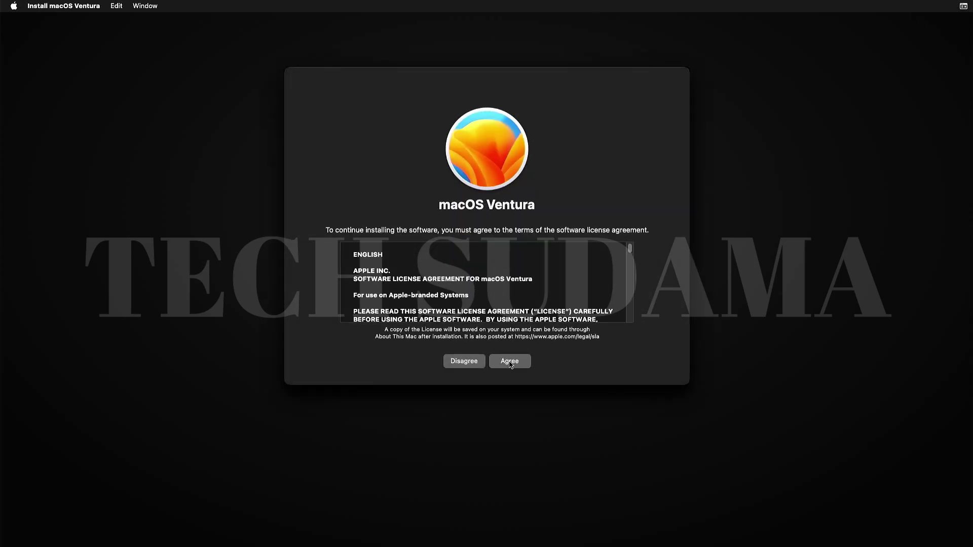
click(510, 361)
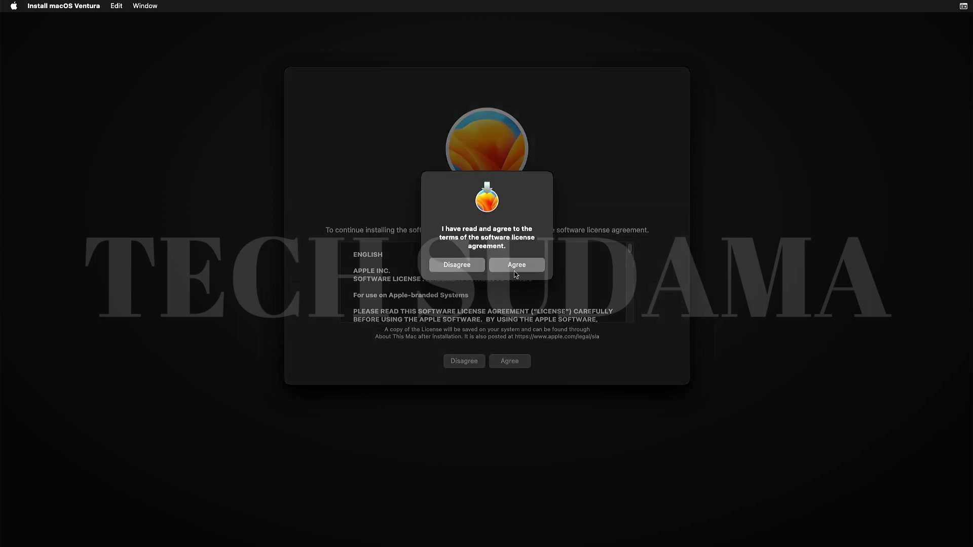
click(515, 264)
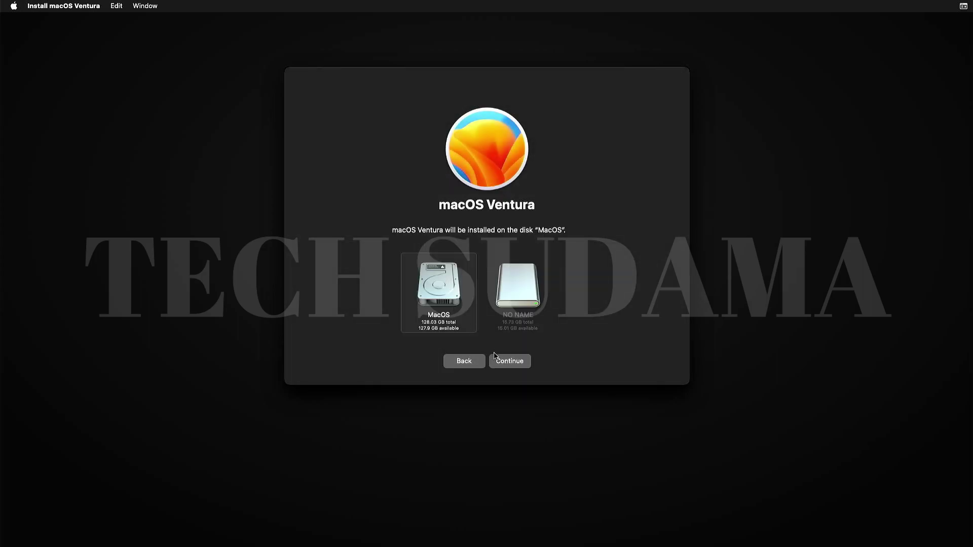
click(507, 361)
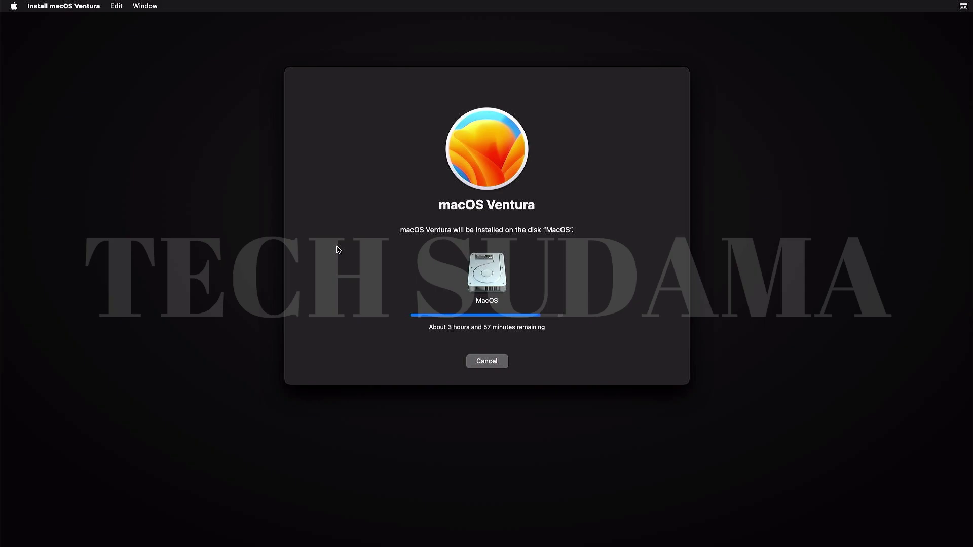
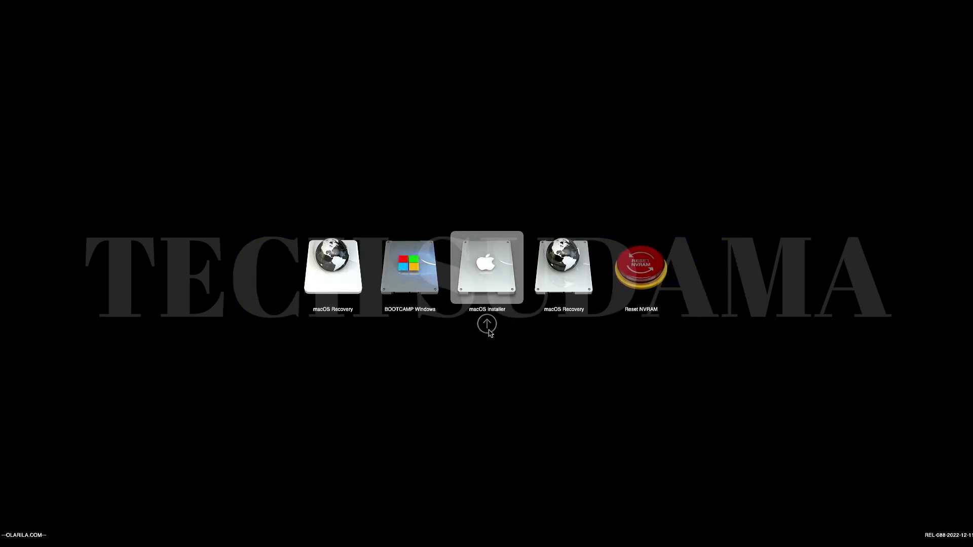
Boot the macOS Installer entry from the OpenCore boot picker to continue the installation
key(Right)
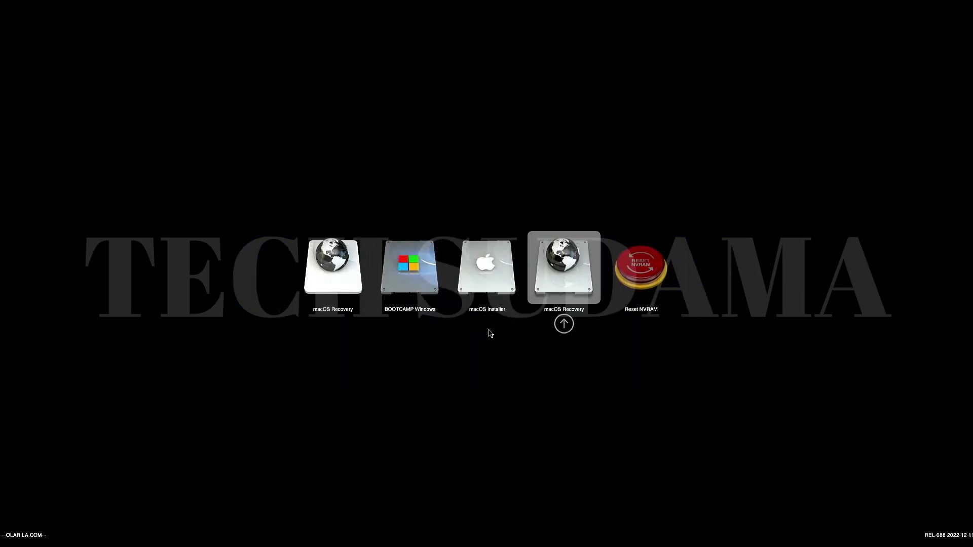
key(Left)
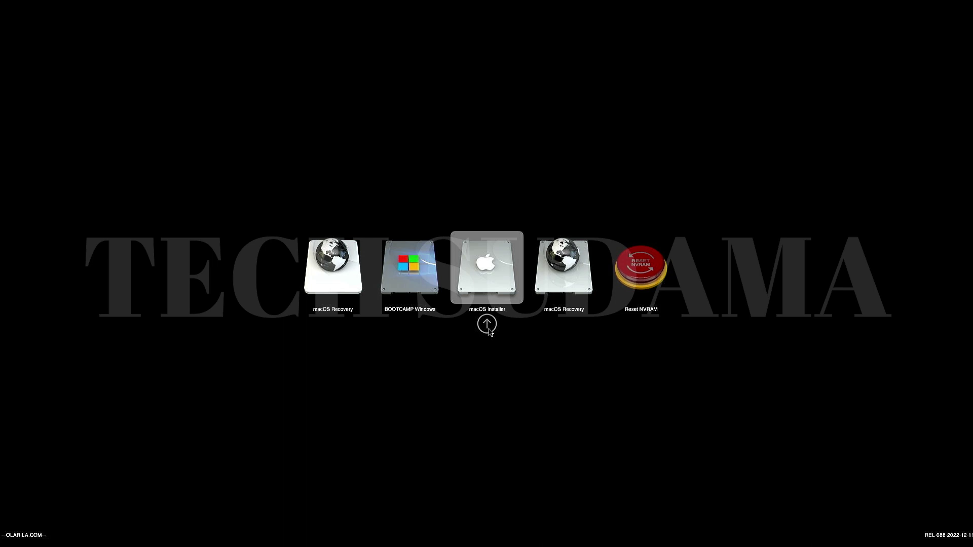
key(Return)
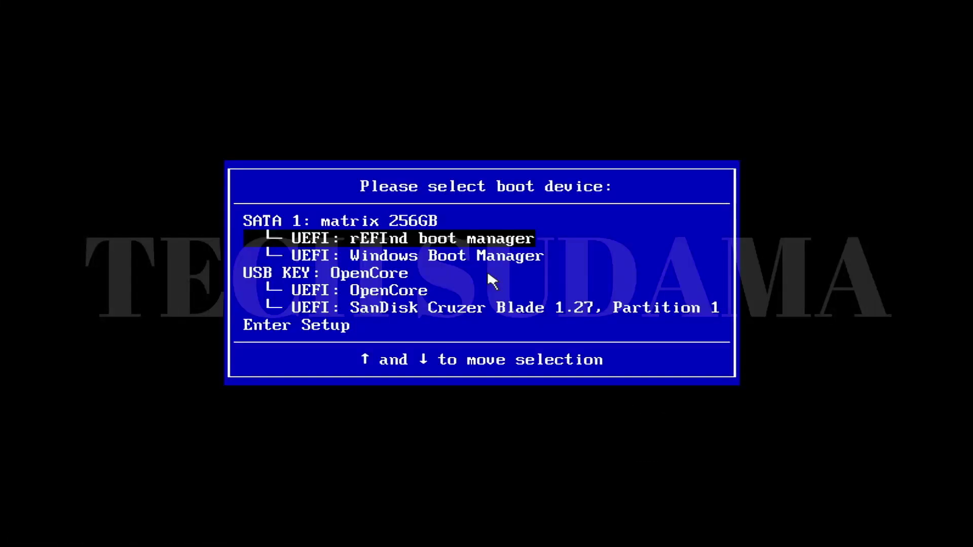
Boot from UEFI: SanDisk Cruzer Blade 1.27, Partition 1, and start the macOS Installer entry
key(Down)
key(Down)
key(Down)
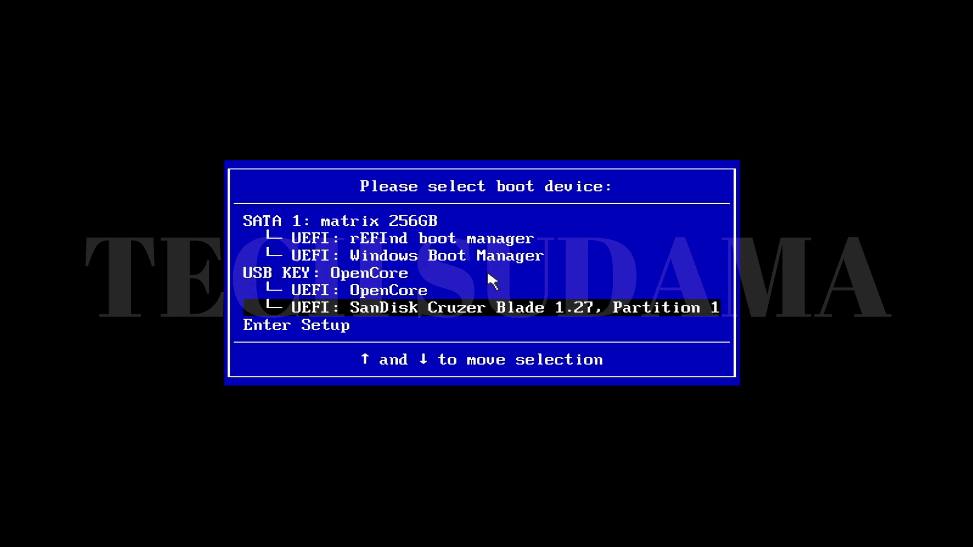
key(Return)
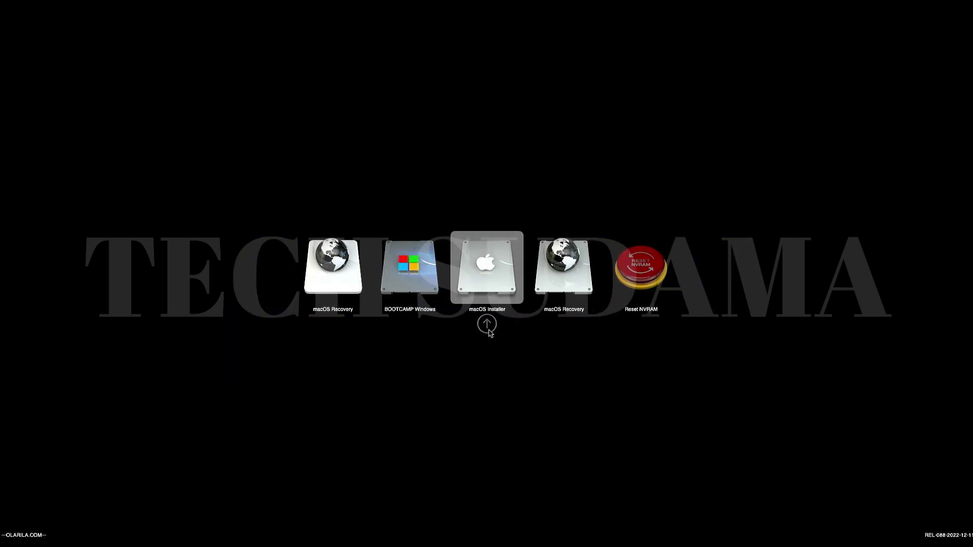
click(489, 330)
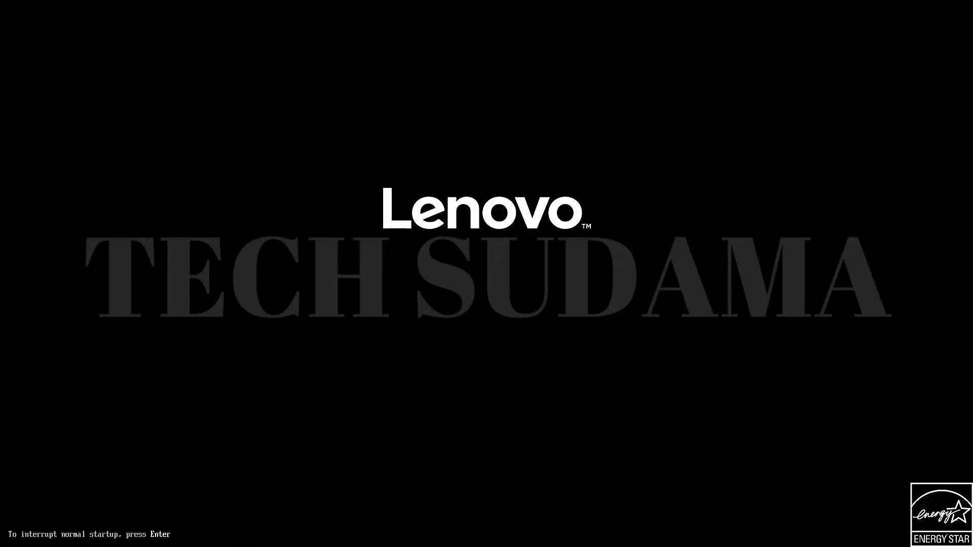
At the next restart, boot from the SanDisk Cruzer Blade partition once more and continue the macOS installation
key(F12)
key(Down)
key(Down)
key(Down)
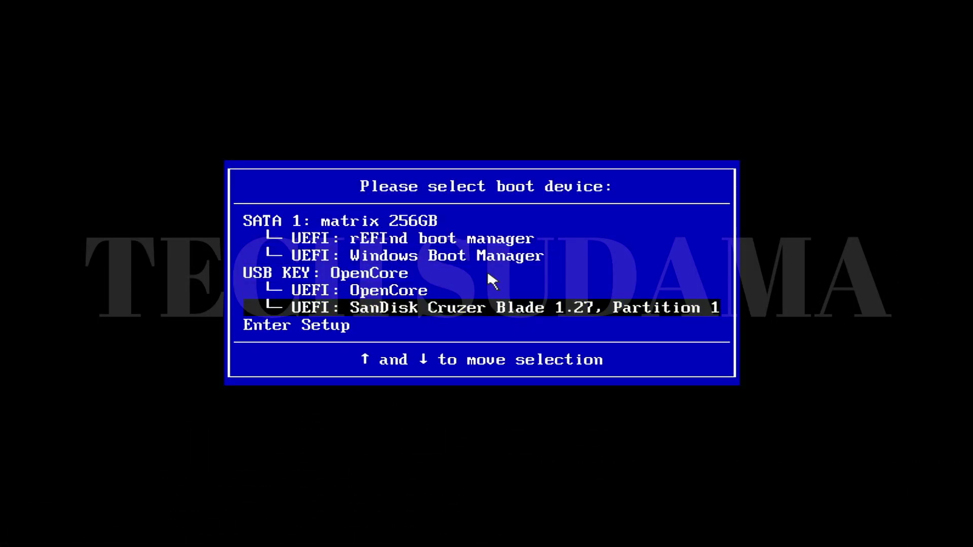
key(Return)
key(Right)
key(Return)
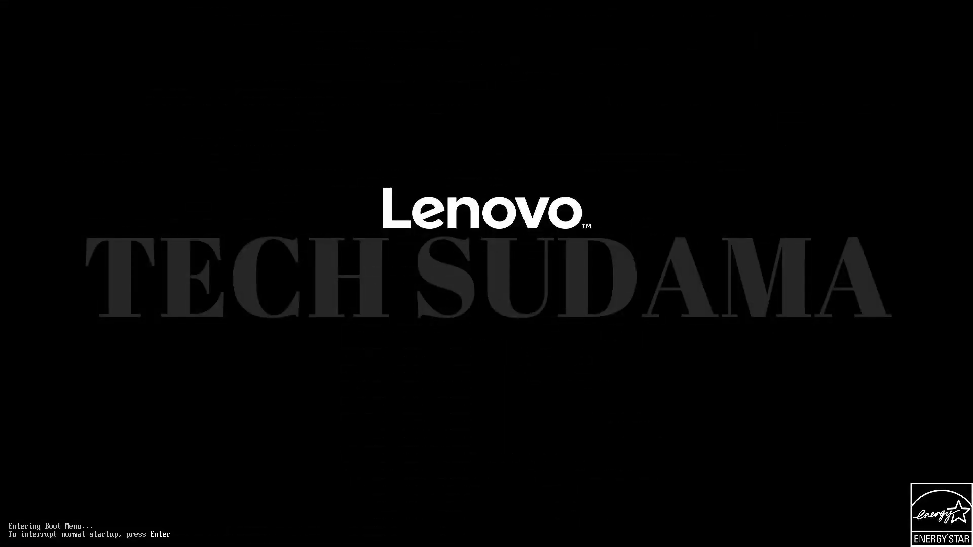
Boot from UEFI: SanDisk Cruzer Blade 1.27, Partition 1, and start the MacOS volume
key(F12)
key(Down)
key(Down)
key(Down)
key(Return)
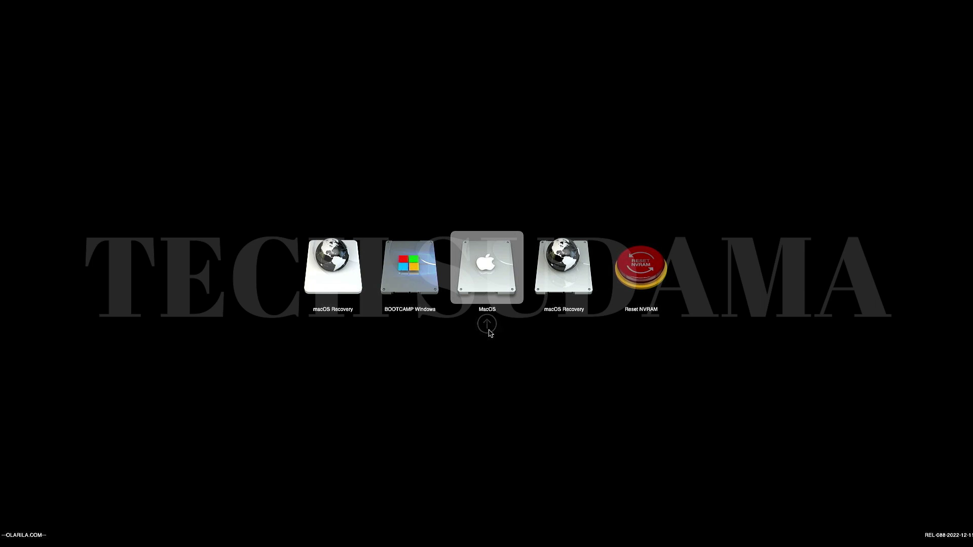
click(488, 329)
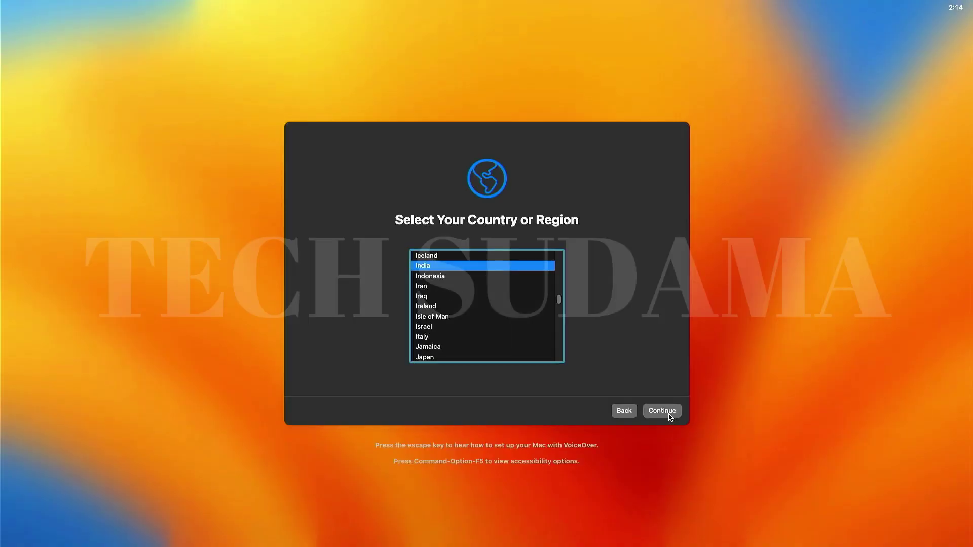
Set the country or region to India, accept its suggested language settings and continue through Data & Privacy
click(668, 414)
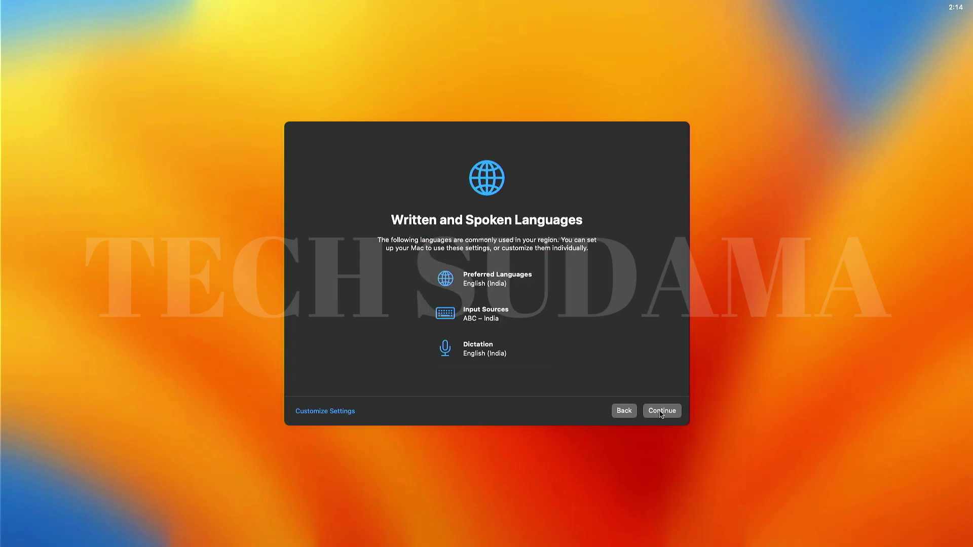
click(661, 415)
click(666, 415)
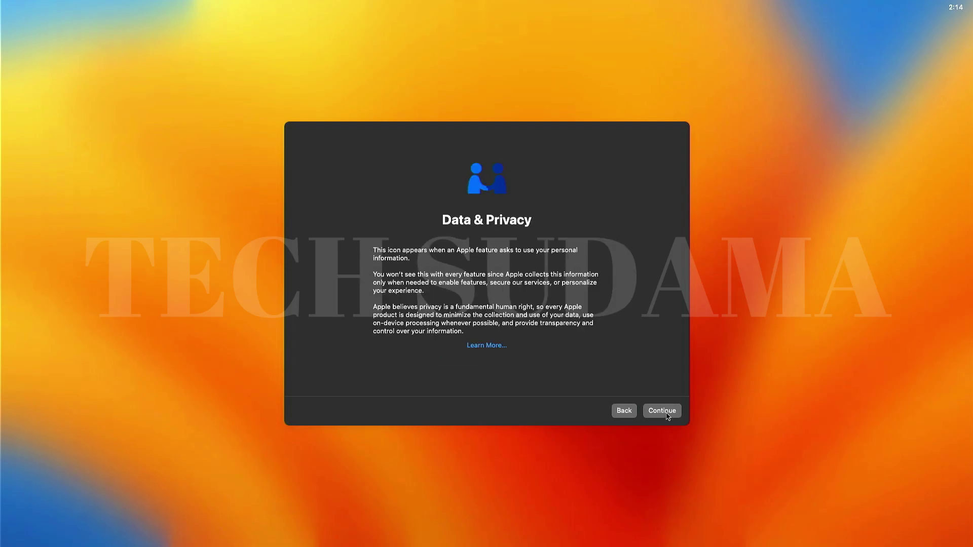
click(667, 414)
Skip Migration Assistant and agree to the macOS Terms and Conditions
click(314, 414)
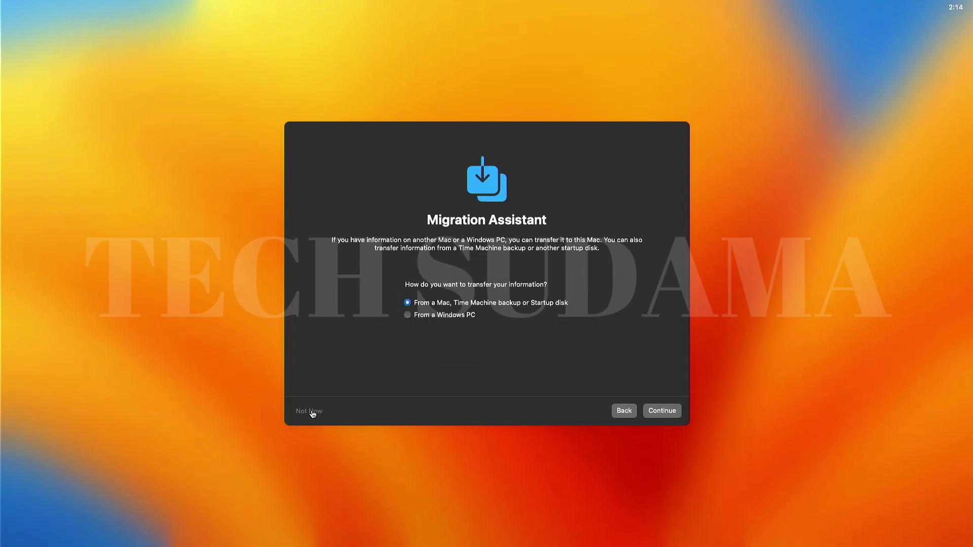
click(314, 412)
click(515, 322)
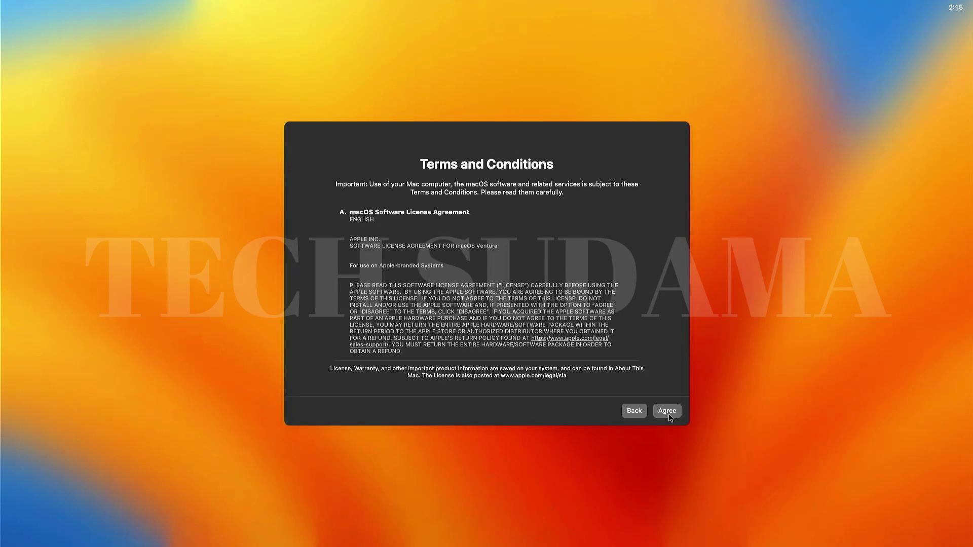
click(667, 410)
click(517, 312)
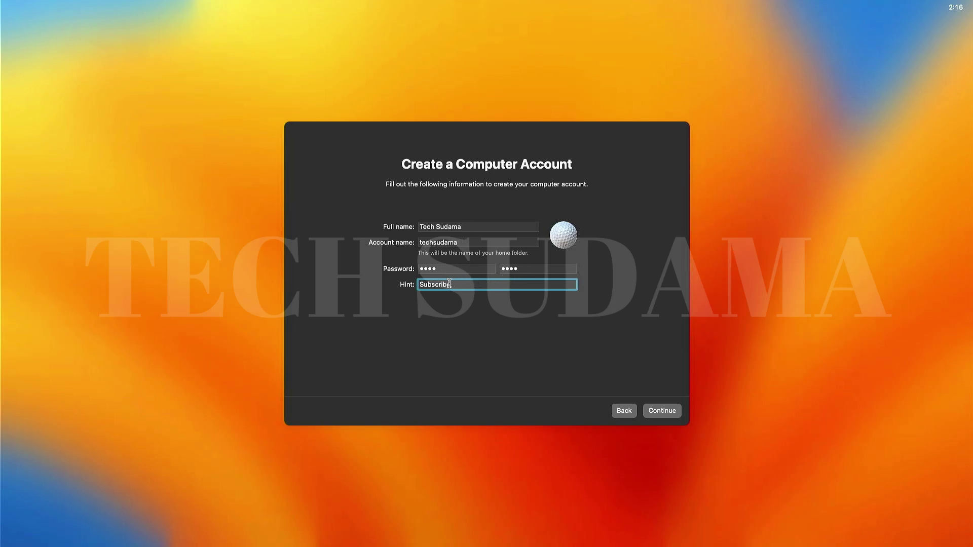
Create the computer account with the full name, account name, account password and the hint Subscribe
click(661, 412)
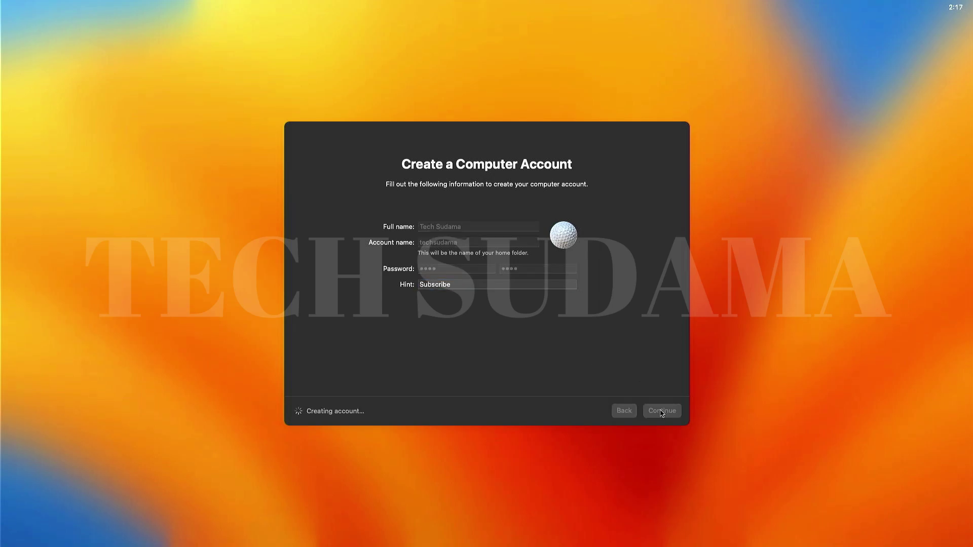
click(661, 411)
click(493, 315)
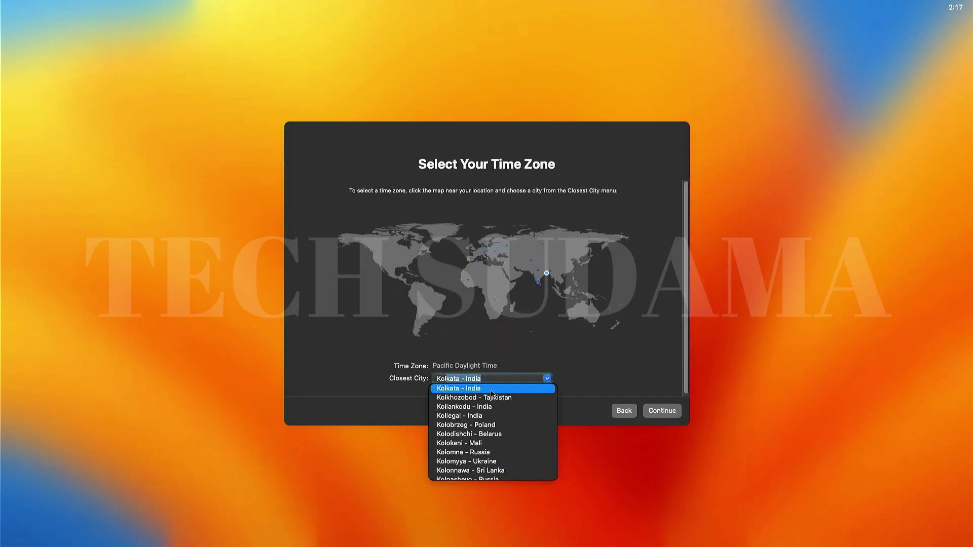
Set the time zone with Kolkata - India as the closest city and continue through the following setup pages
click(492, 389)
click(662, 410)
click(662, 411)
click(327, 412)
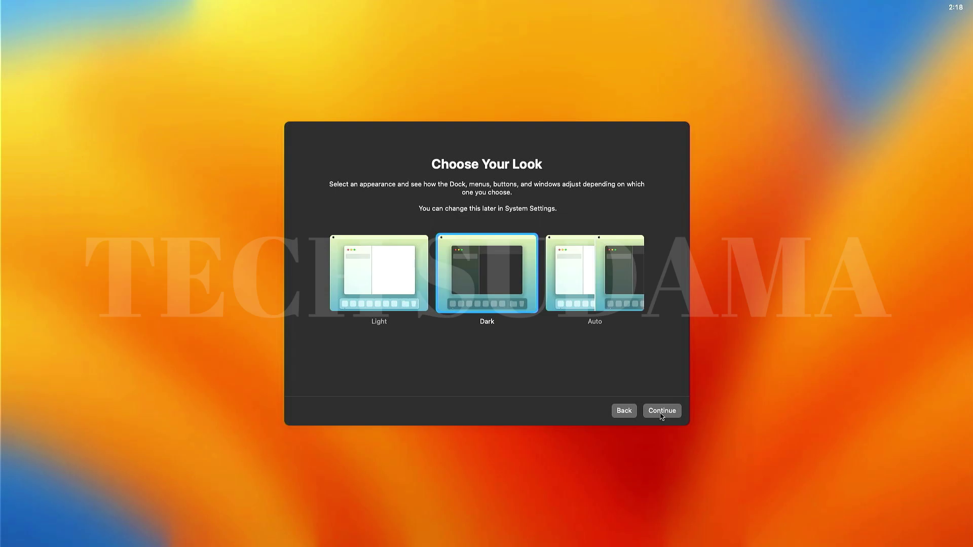
Choose the Dark look and quit the Keyboard Setup Assistant
click(661, 411)
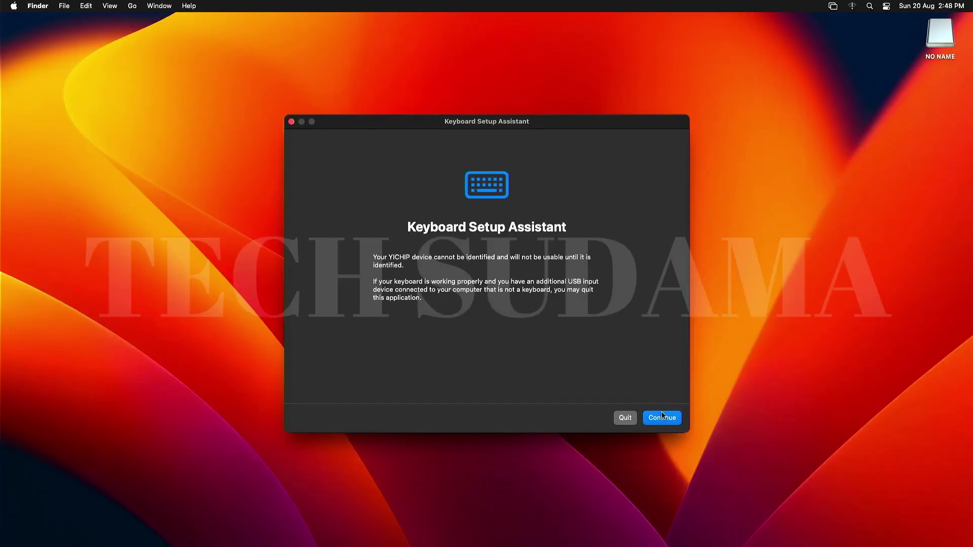
click(626, 423)
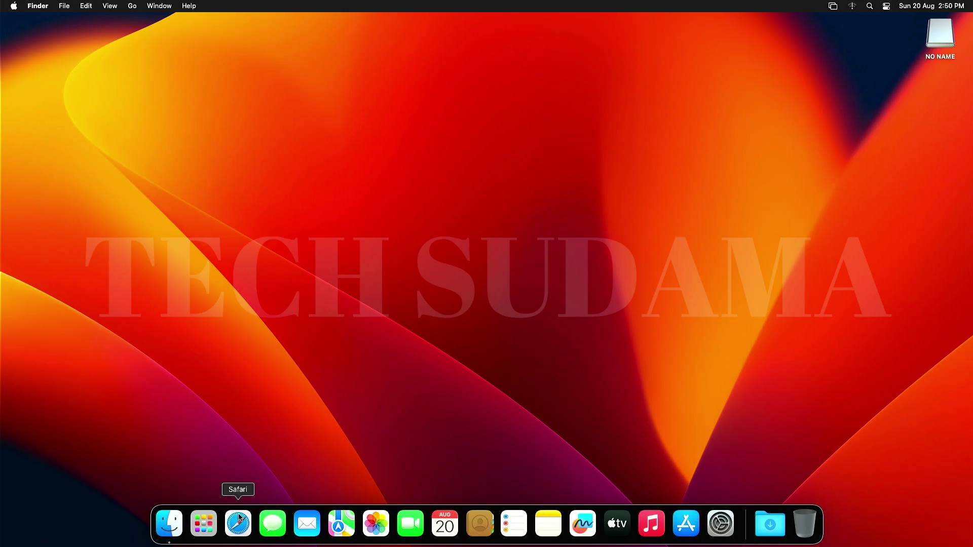
In Safari, go to the Google Chrome page by entering "chrome", then download and open googlechrome.dmg
click(238, 527)
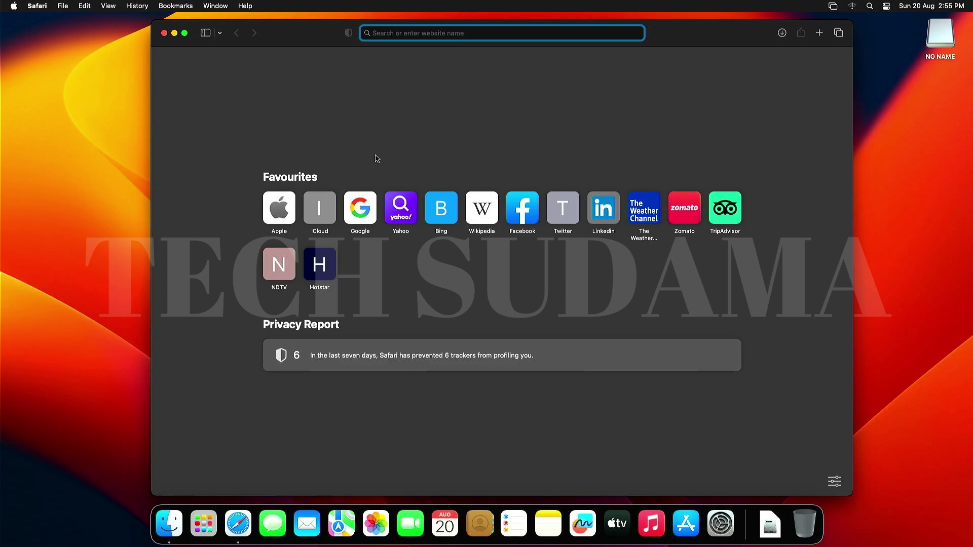
text(chrome)
click(444, 64)
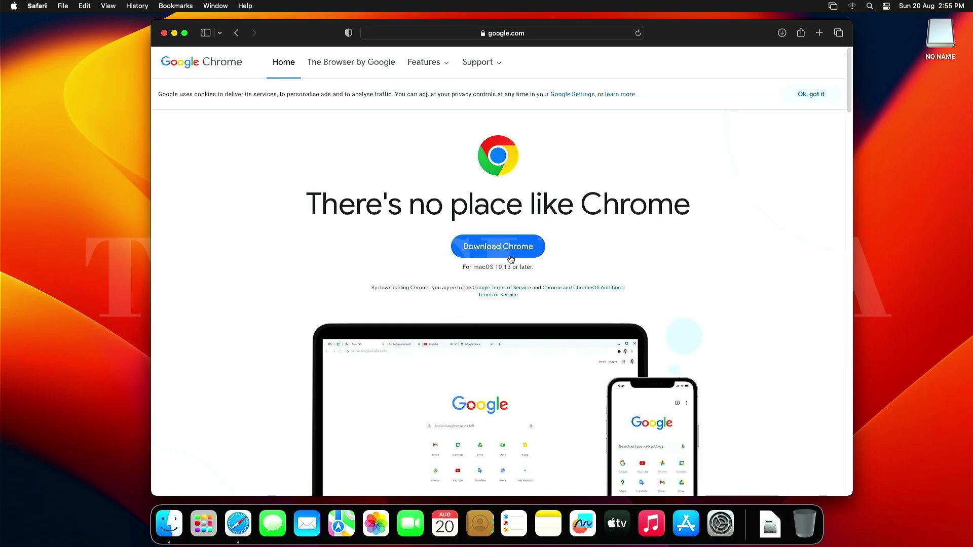
click(783, 34)
click(758, 85)
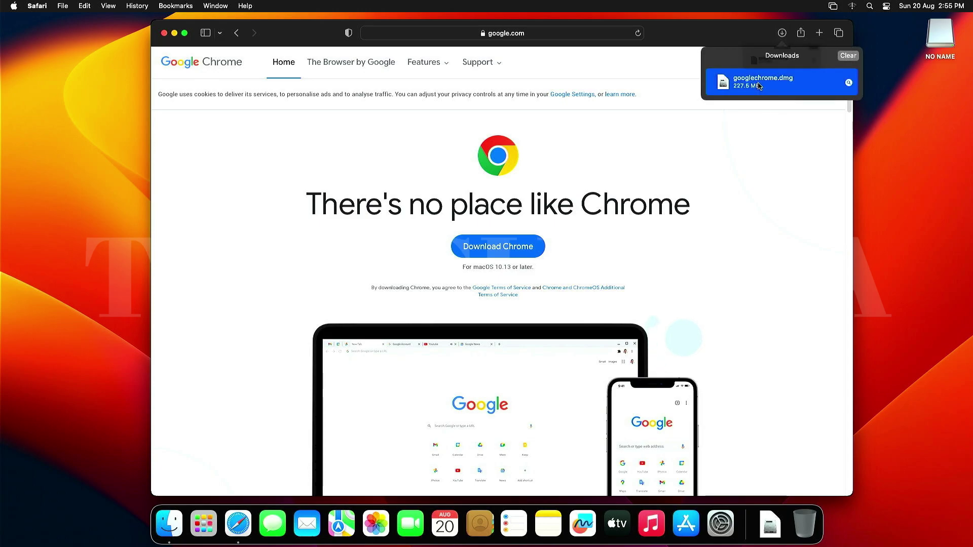
Copy Google Chrome into the Applications folder and close the Safari and disk image windows
drag(243, 157, 245, 296)
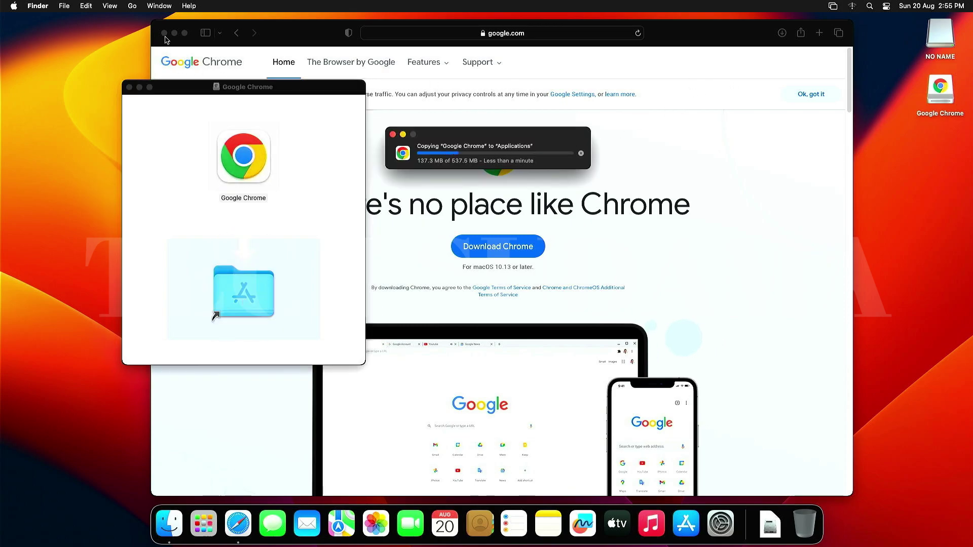
click(163, 54)
click(164, 32)
click(129, 87)
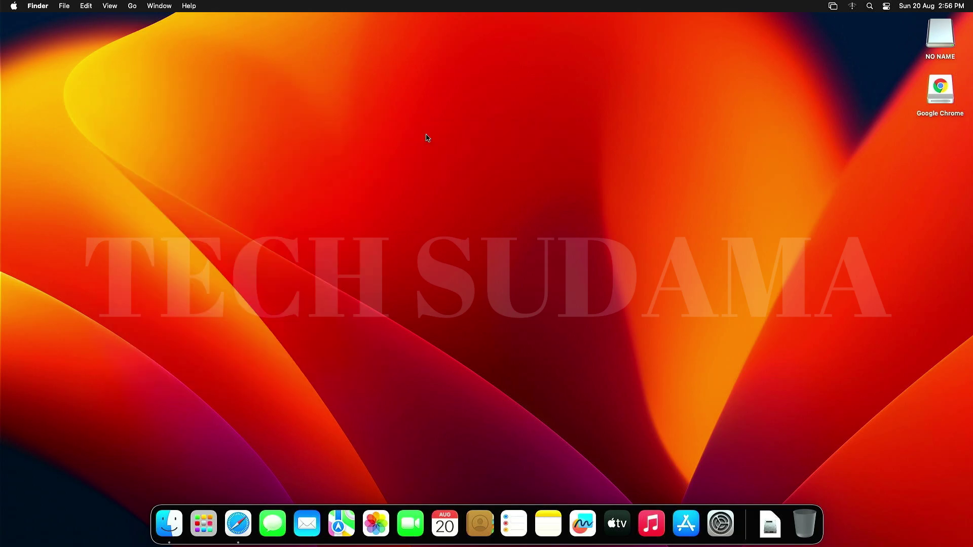
Open Google Chrome and search the web for OpenCore Configurator
click(940, 89)
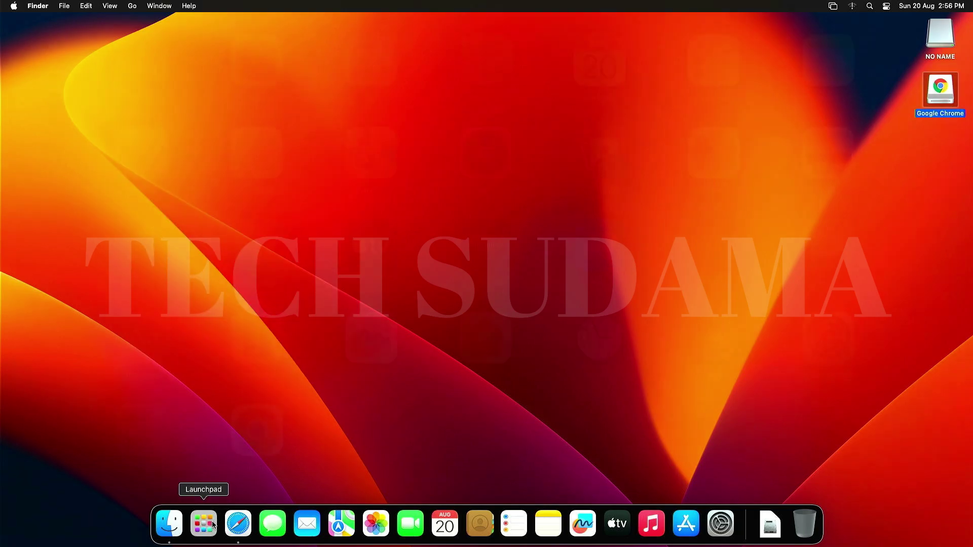
click(205, 524)
click(267, 421)
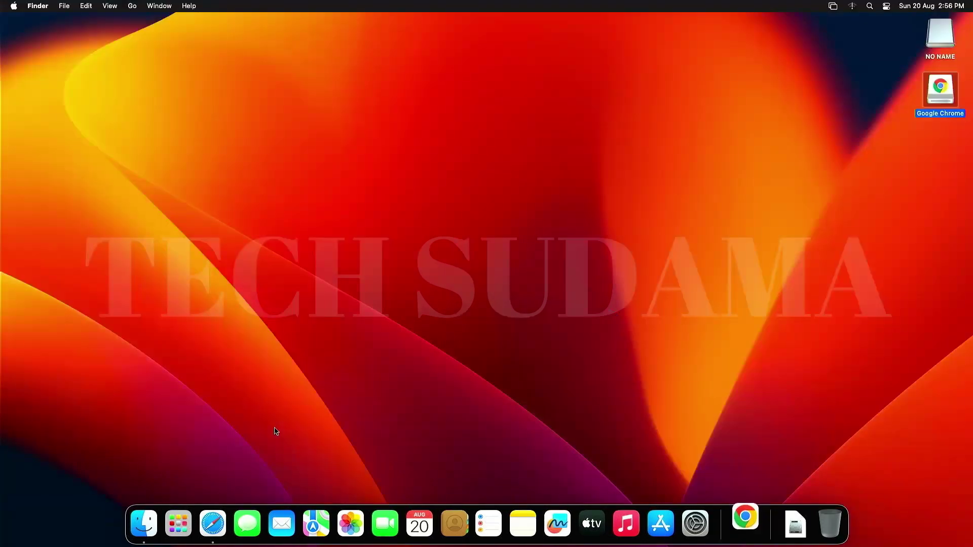
text(opencore configurstor)
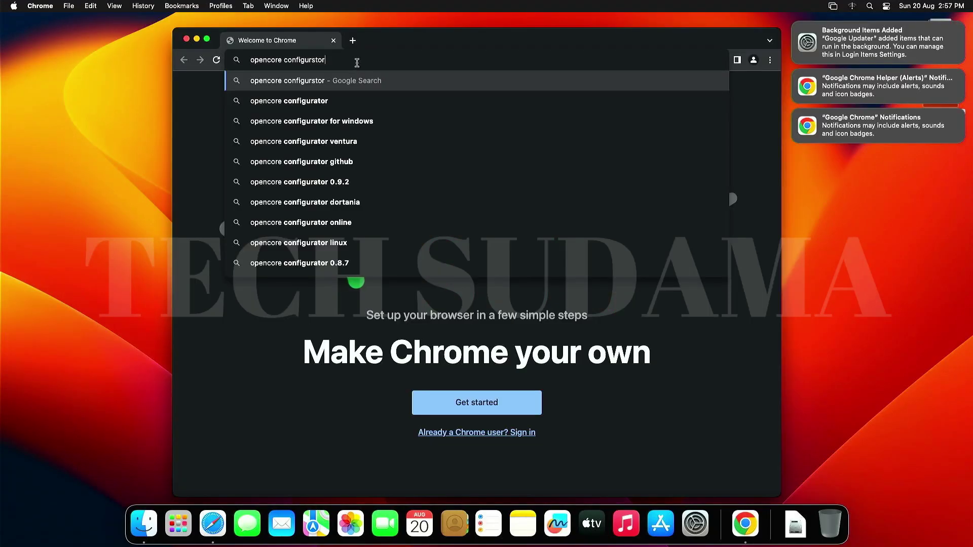
key(Return)
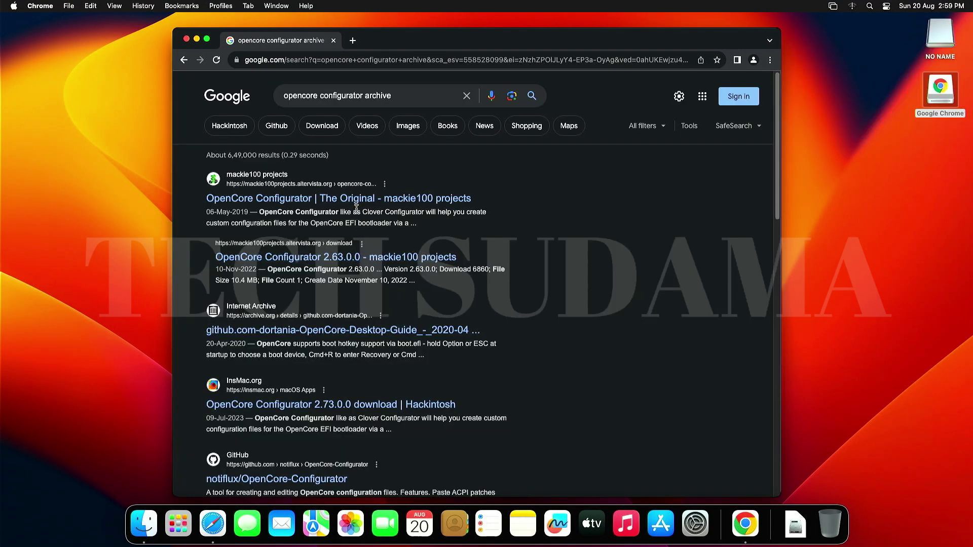
Open the mackie100 projects OpenCore Configurator page, download OCC.zip and minimize the browser window
click(362, 205)
scroll(283, 390, down, 5)
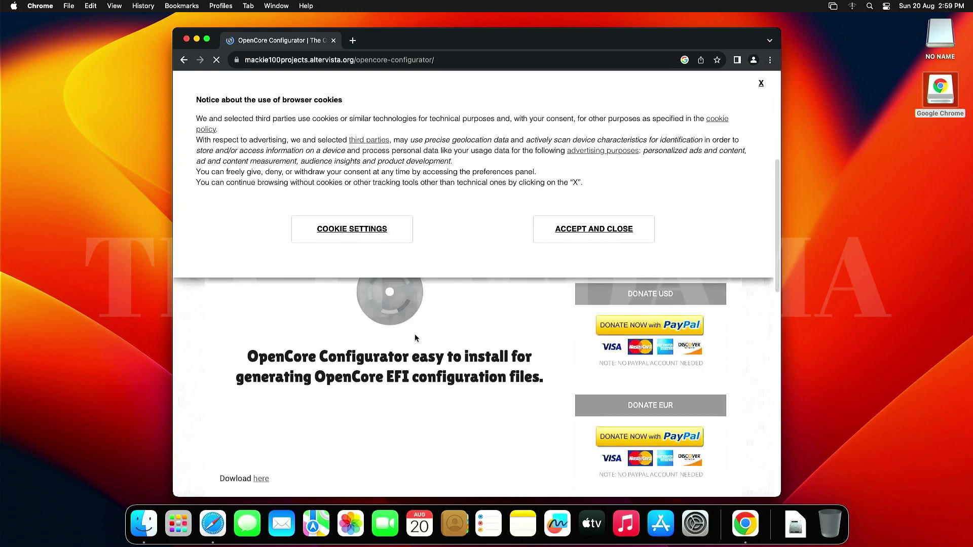
click(261, 397)
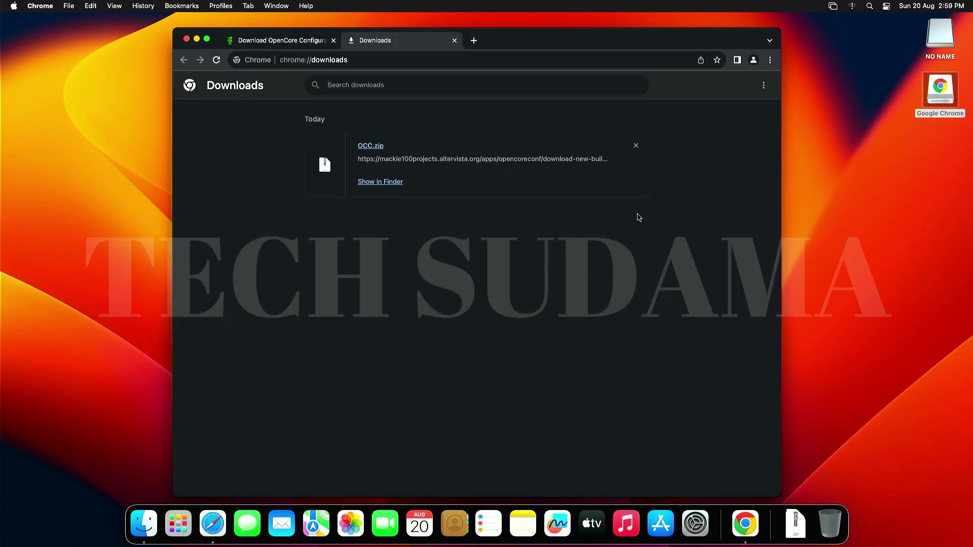
click(197, 40)
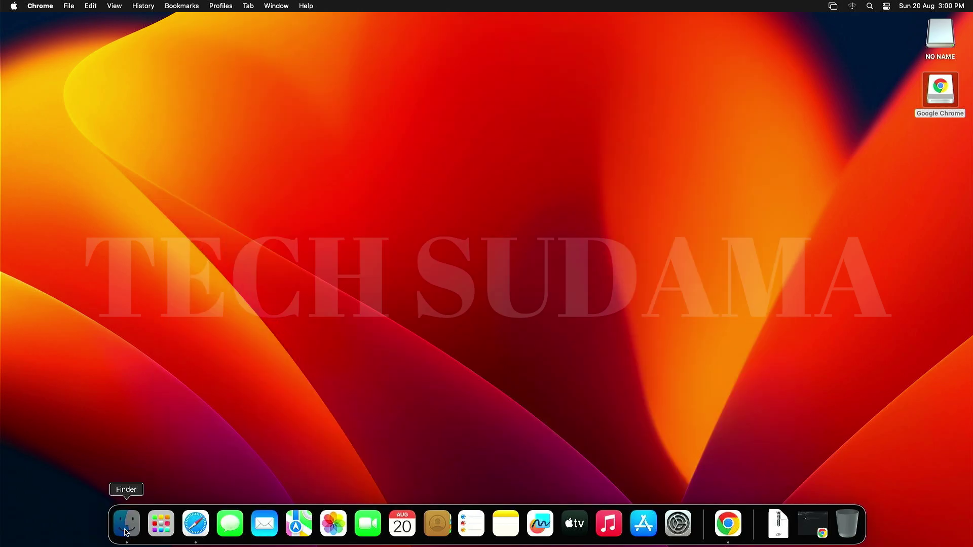
Extract OCC.zip in the Downloads folder, then try to open OpenCore Configurator and dismiss the warning
click(127, 524)
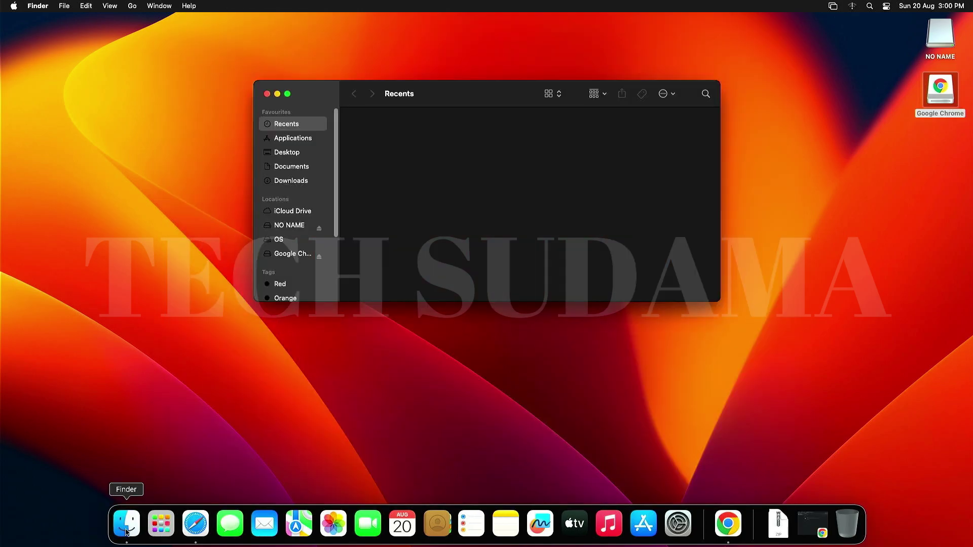
click(300, 182)
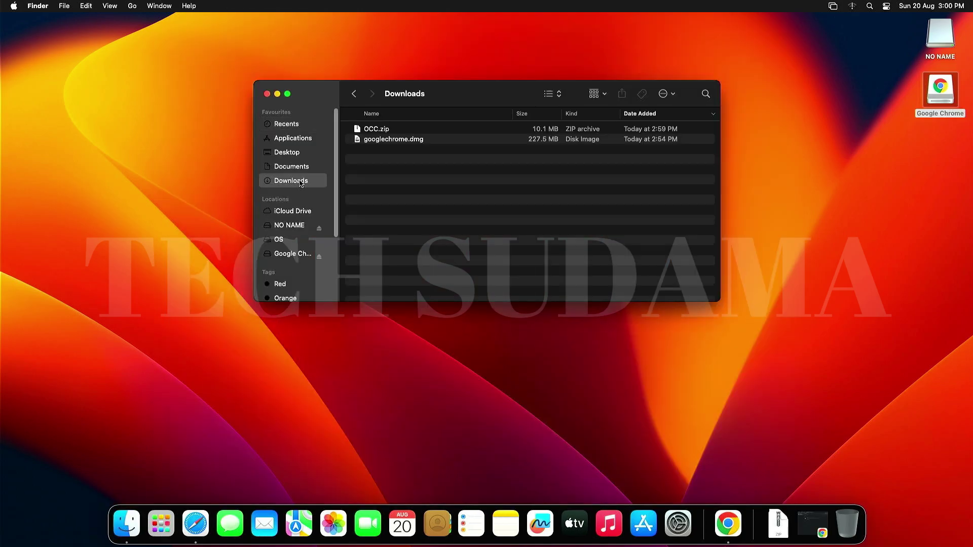
click(374, 130)
double_click(374, 130)
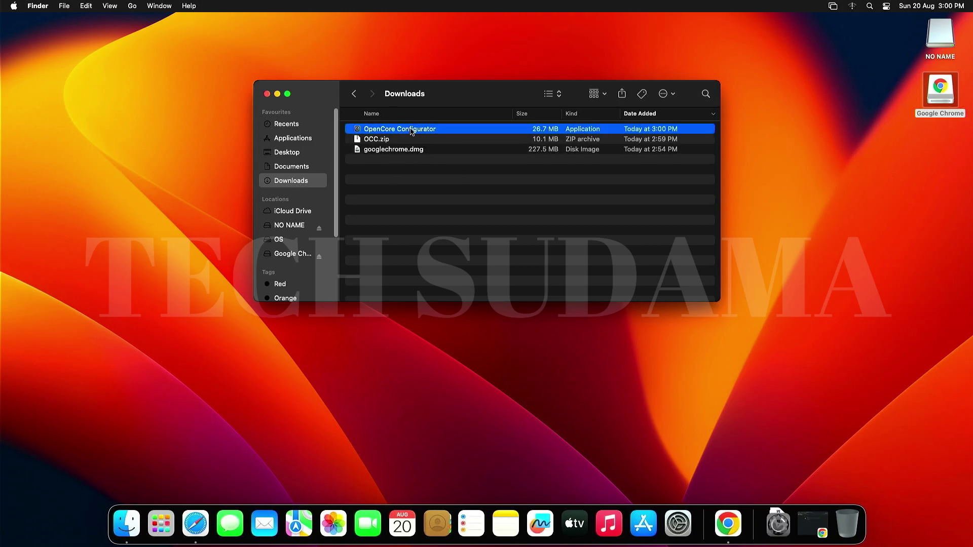
double_click(410, 130)
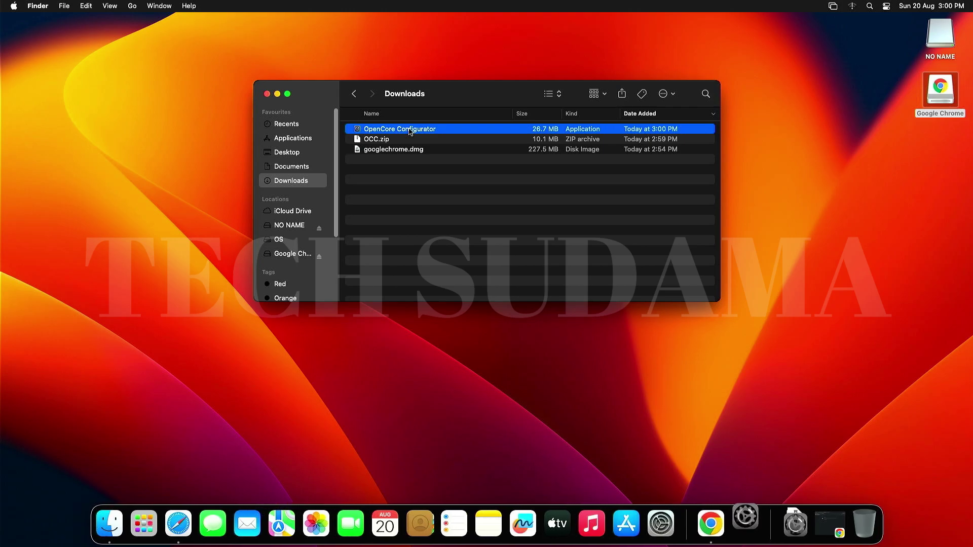
click(528, 231)
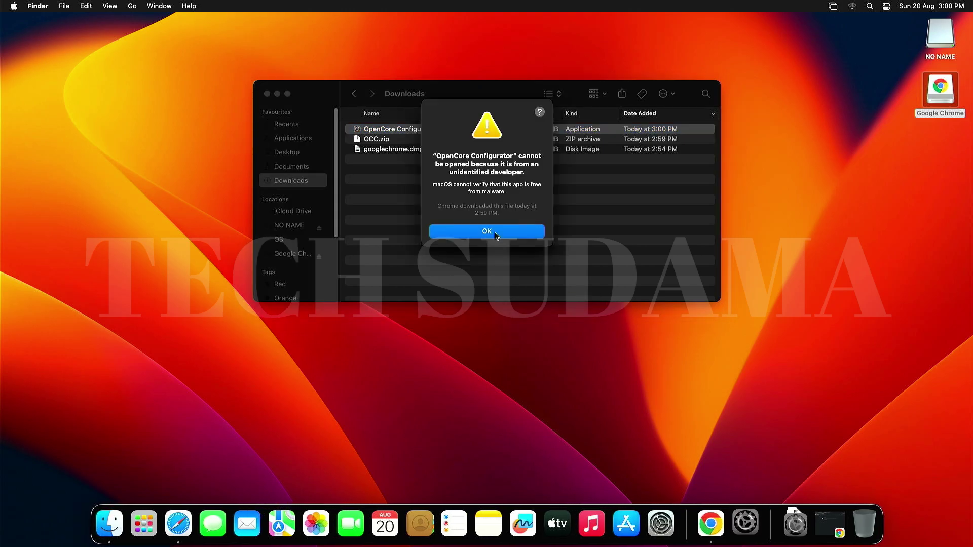
Allow OpenCore Configurator to open anyway in Privacy & Security with the account password, launch it and close the System Settings and Downloads windows
click(14, 6)
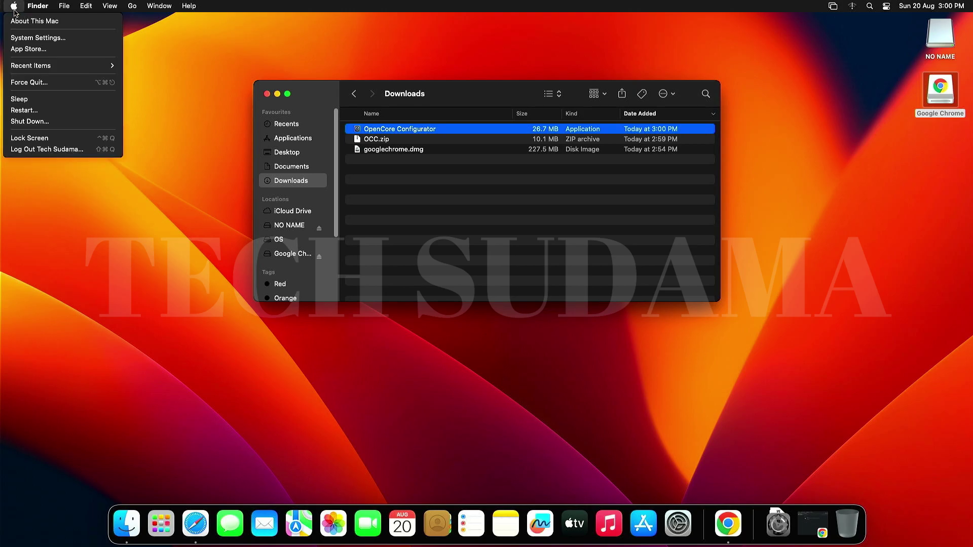
click(29, 39)
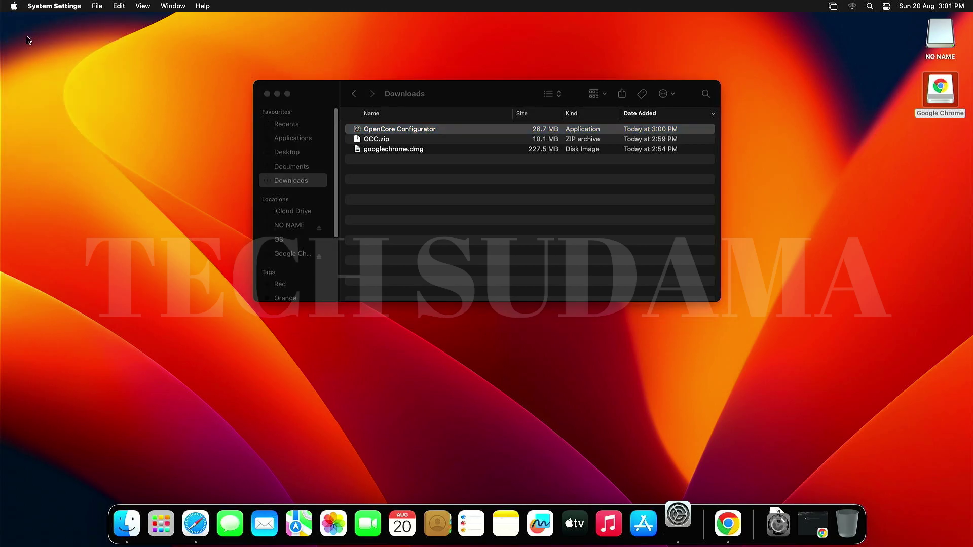
click(348, 380)
scroll(533, 313, down, 10)
scroll(534, 313, down, 3)
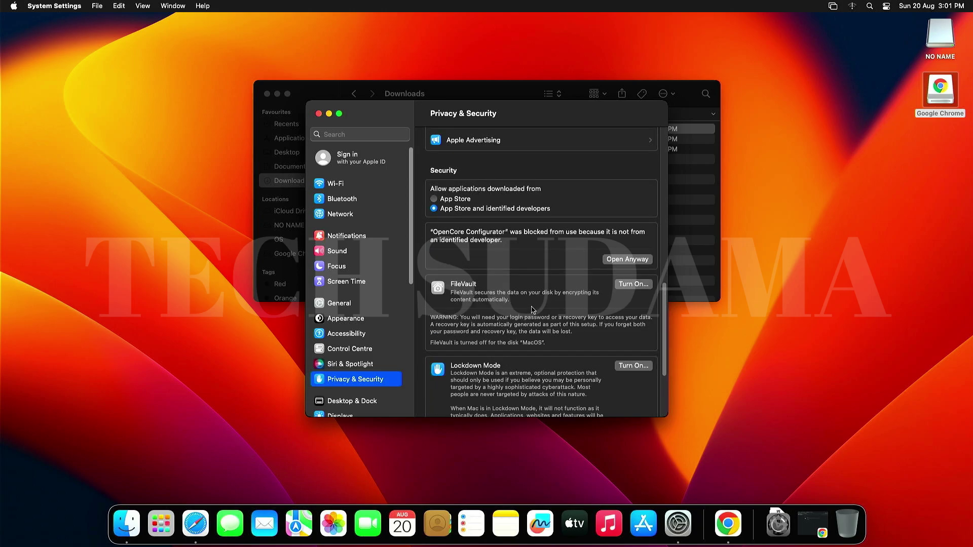
click(616, 256)
text(•)
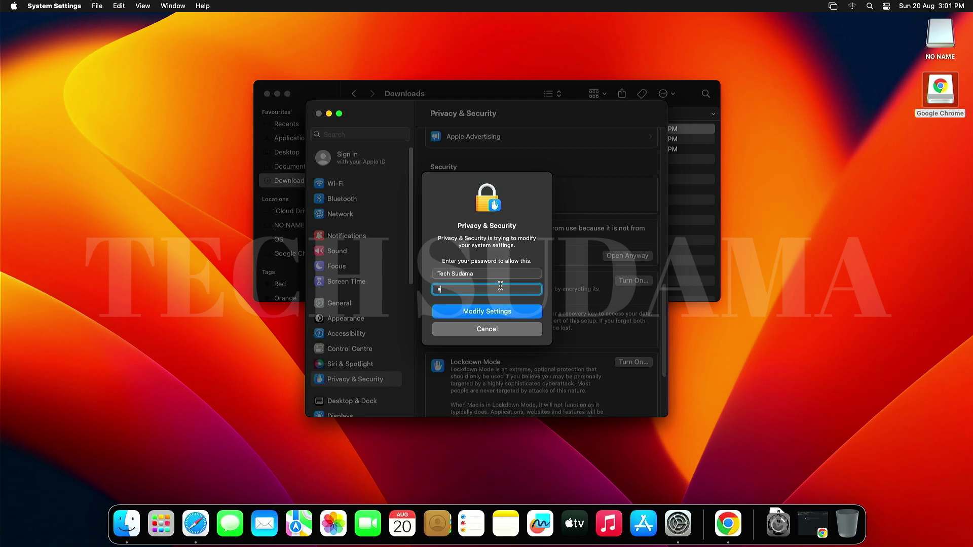
key(Return)
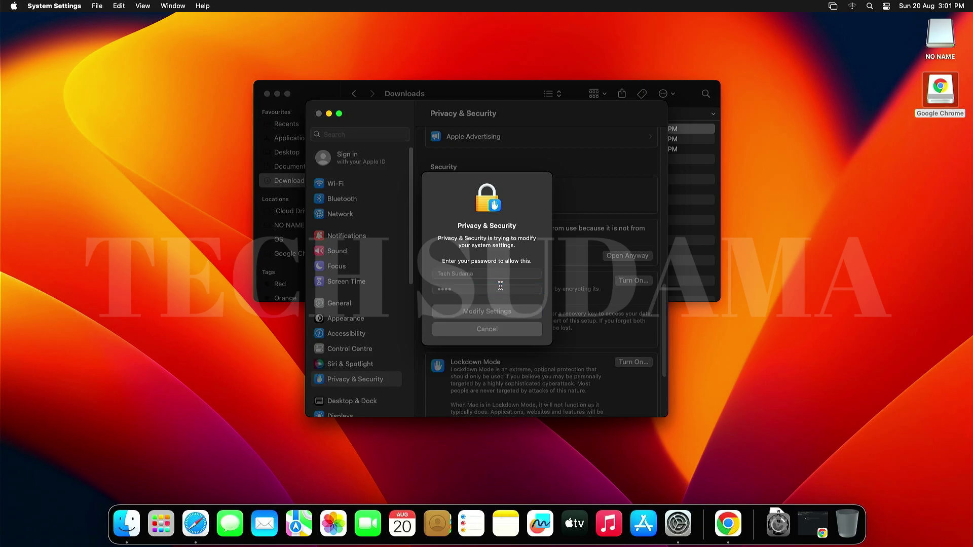
click(465, 258)
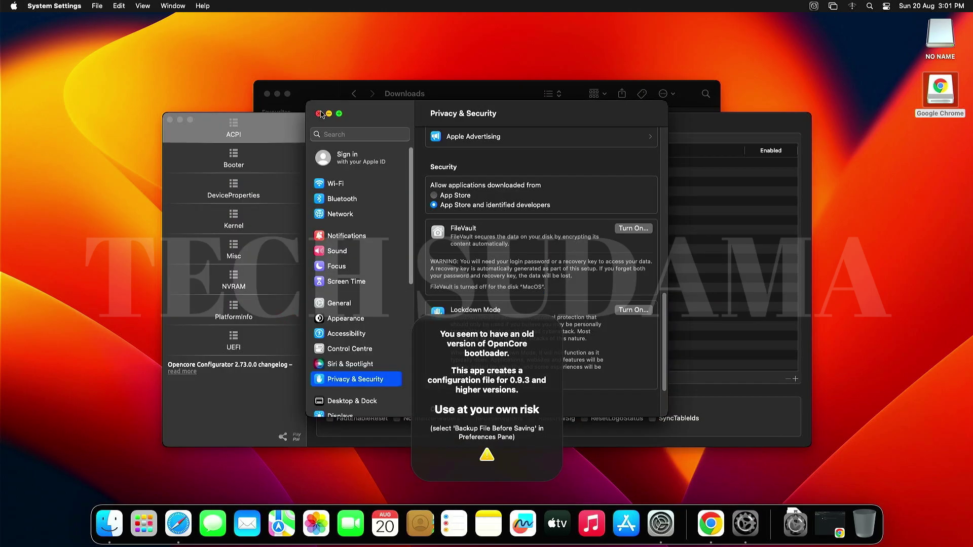
click(319, 114)
click(266, 94)
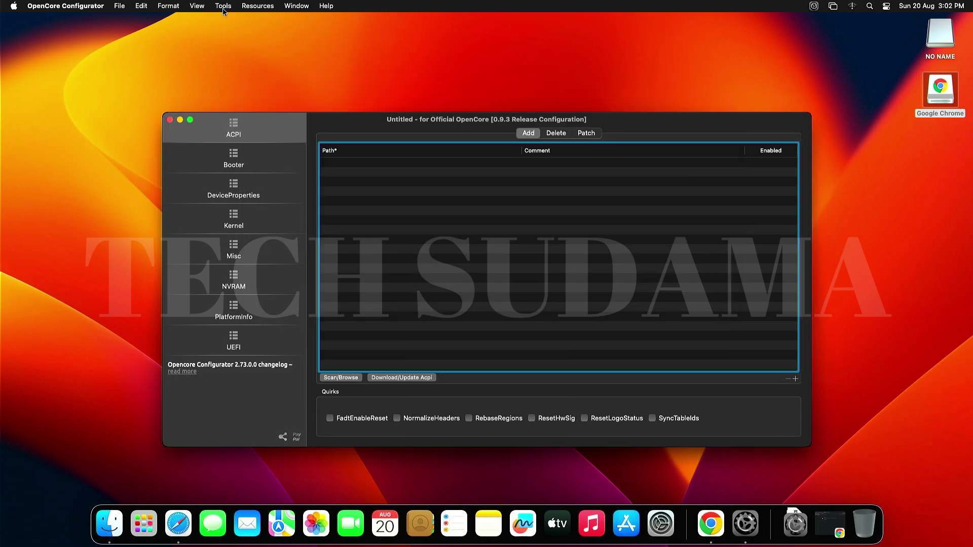
Mount the EFI partition disk0s1 using the account password, open it in Finder and minimize both OpenCore Configurator windows
click(223, 6)
click(226, 22)
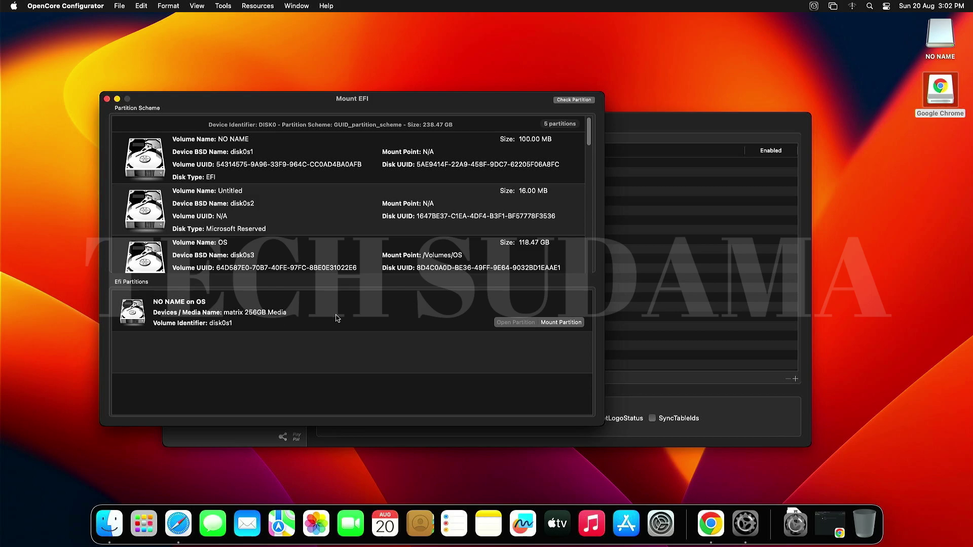
click(562, 323)
text(••••)
key(Return)
click(514, 323)
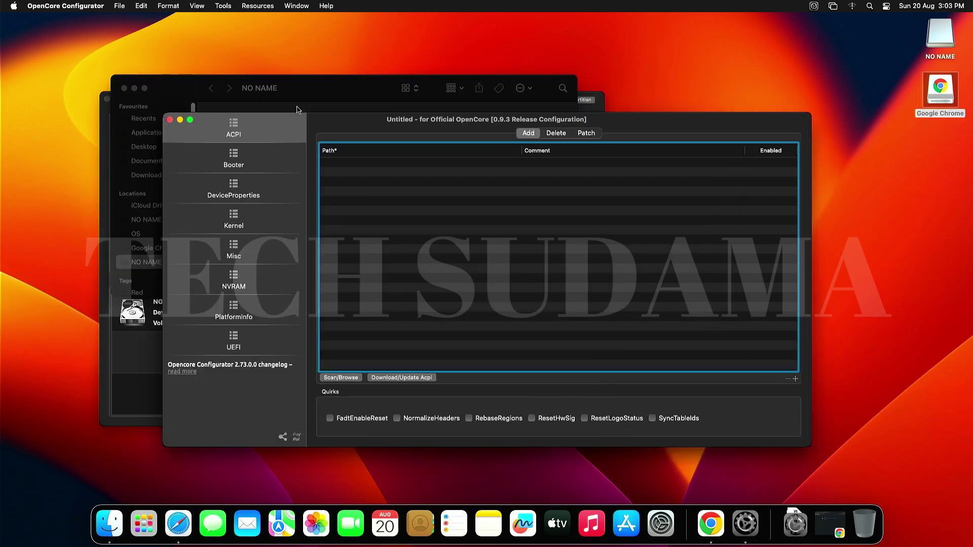
click(181, 121)
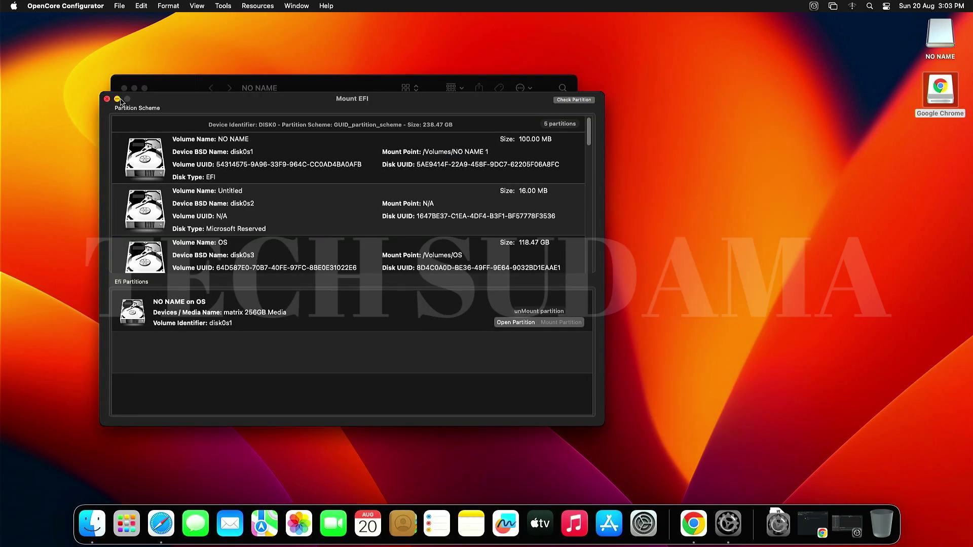
click(118, 100)
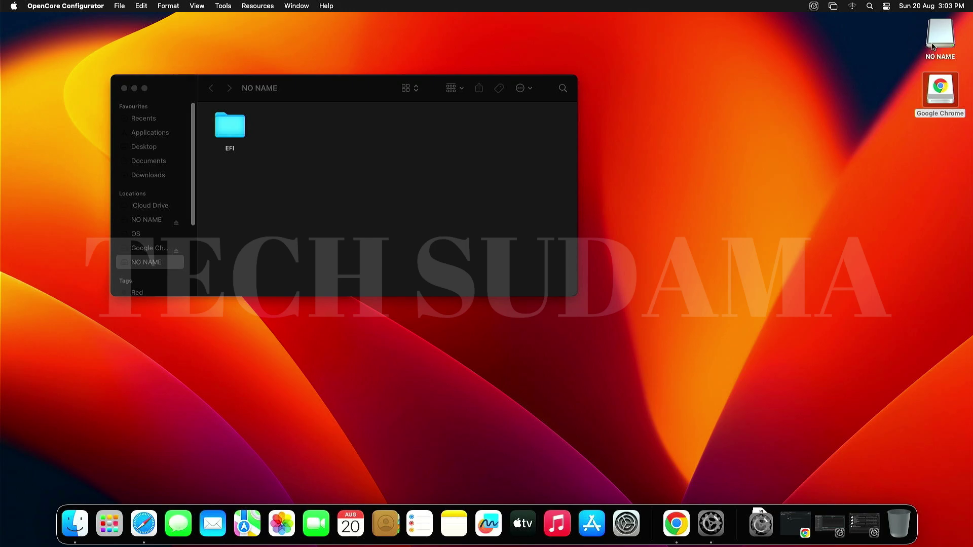
Copy the BOOT and OC folders from the NO NAME desktop drive's EFI folder into the mounted partition's EFI folder
double_click(933, 48)
double_click(668, 285)
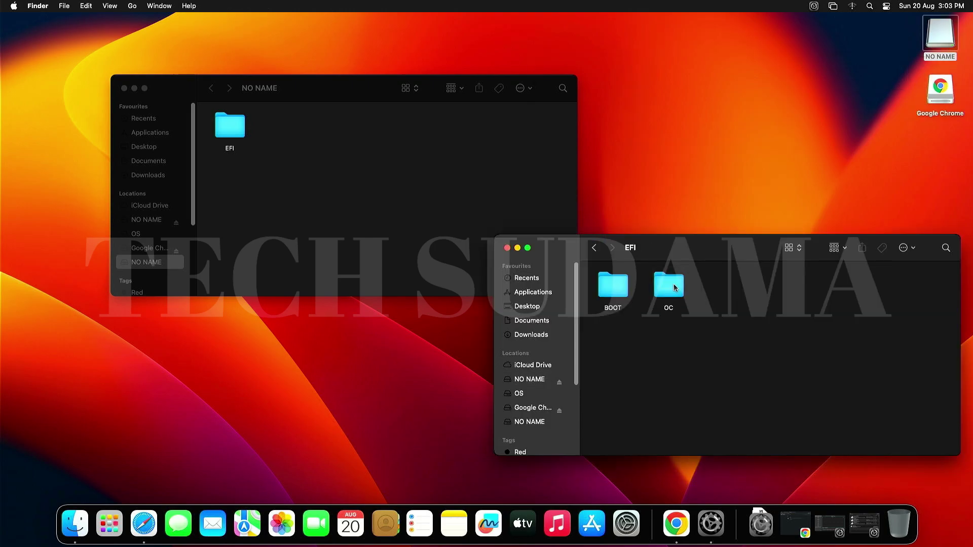
drag(608, 329, 679, 293)
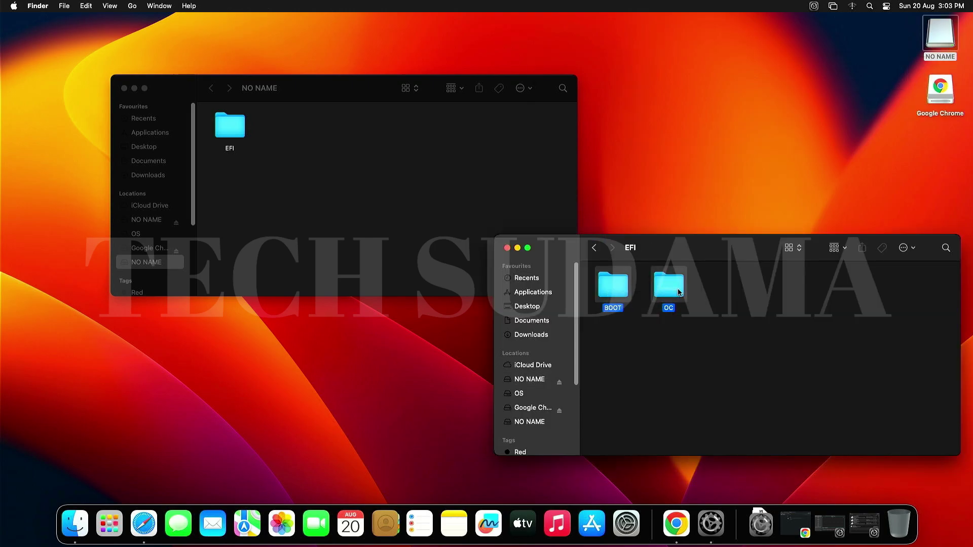
right_click(670, 274)
click(684, 396)
click(227, 127)
double_click(228, 127)
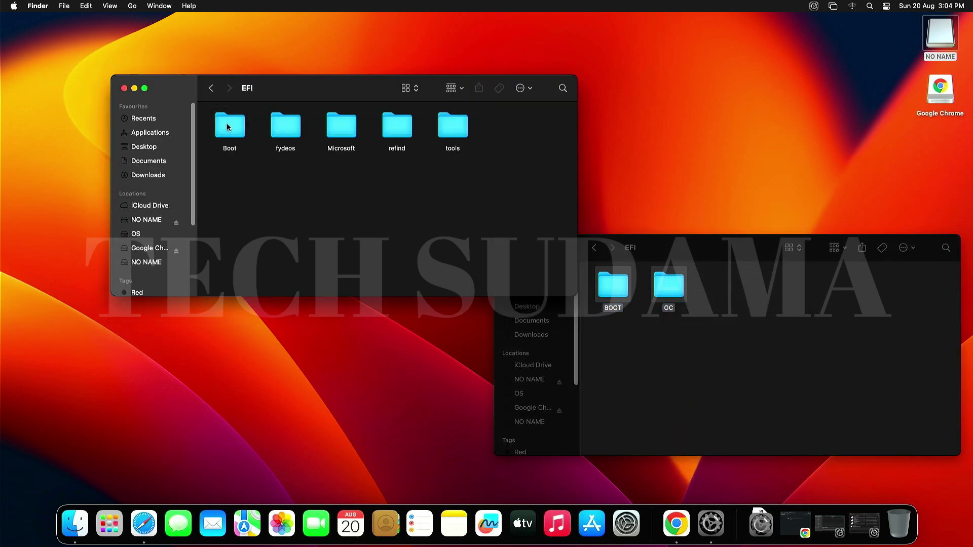
right_click(287, 191)
click(310, 214)
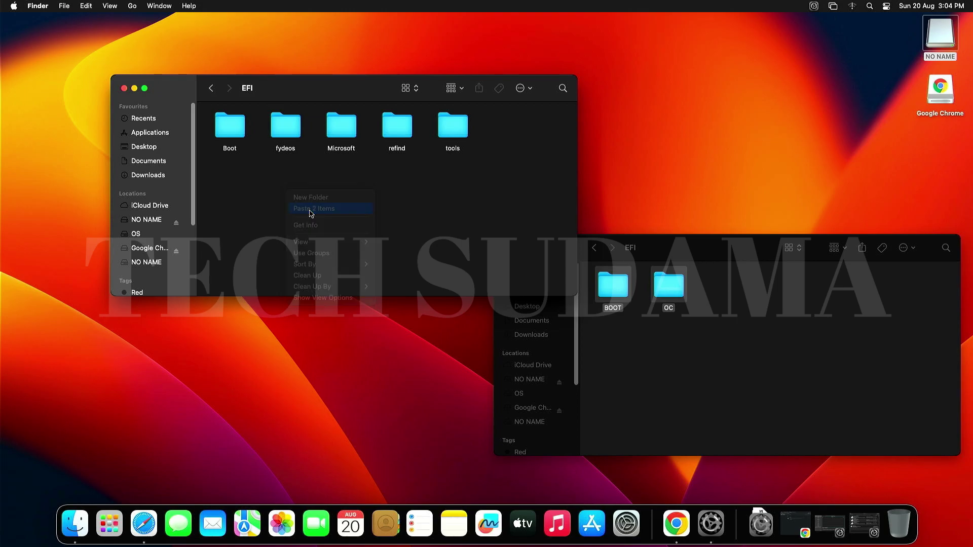
click(518, 191)
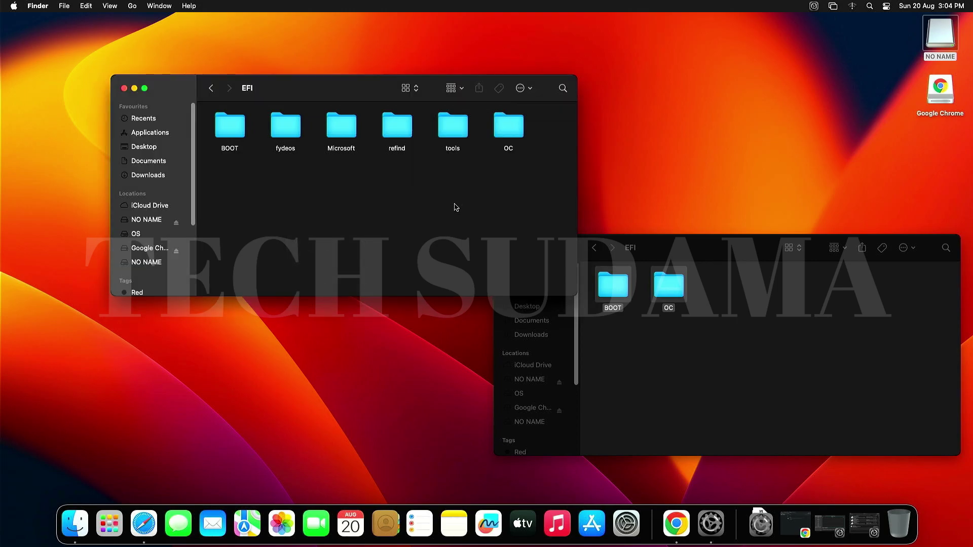
Close both EFI folder windows and restart the Mac
click(124, 88)
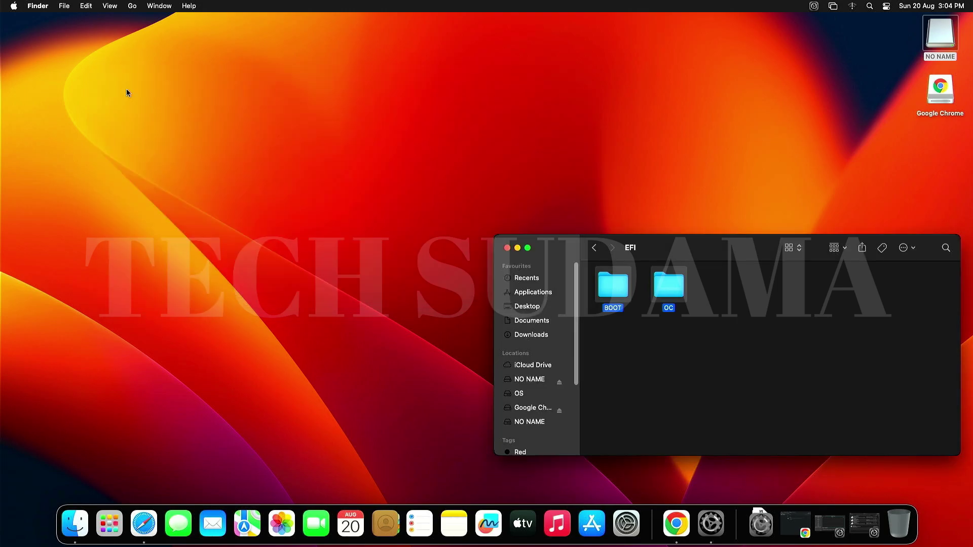
key(super+w)
click(13, 5)
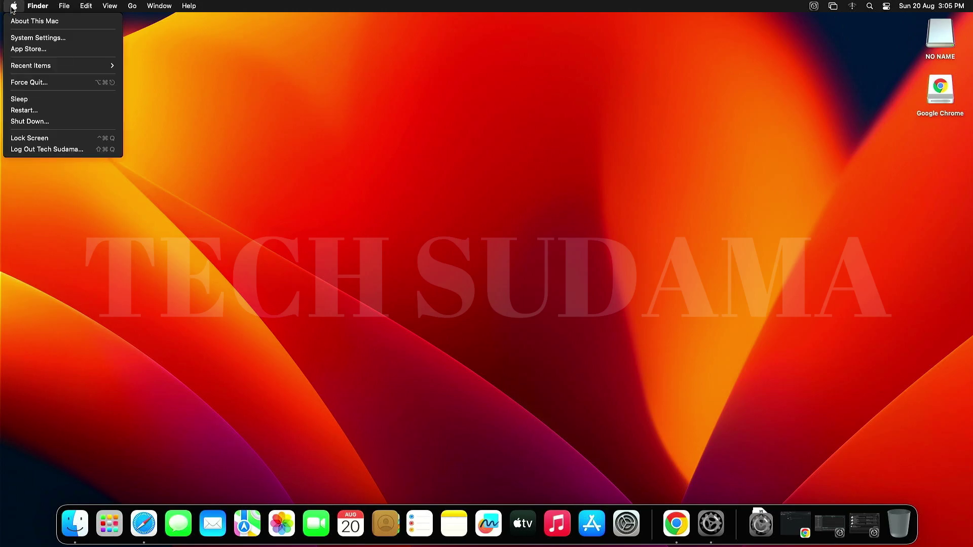
click(35, 110)
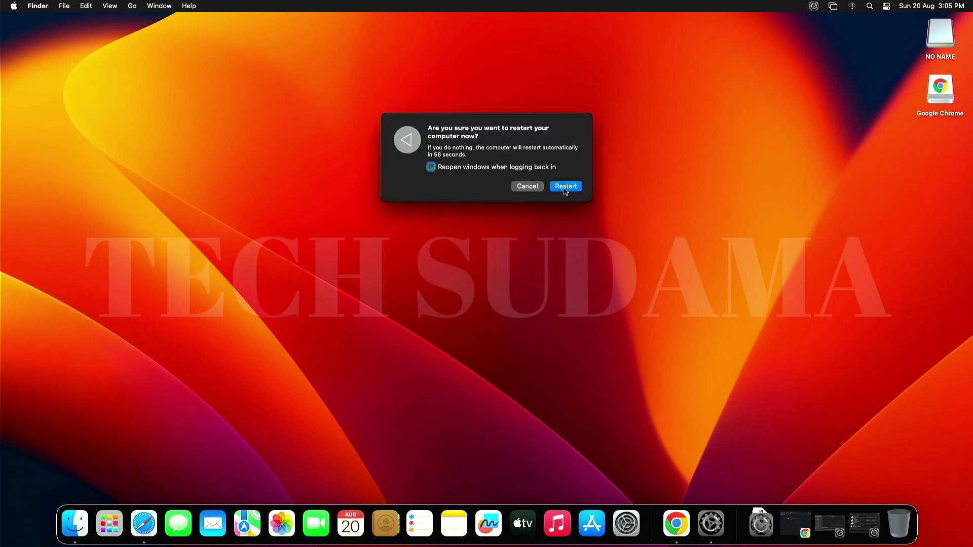
click(565, 187)
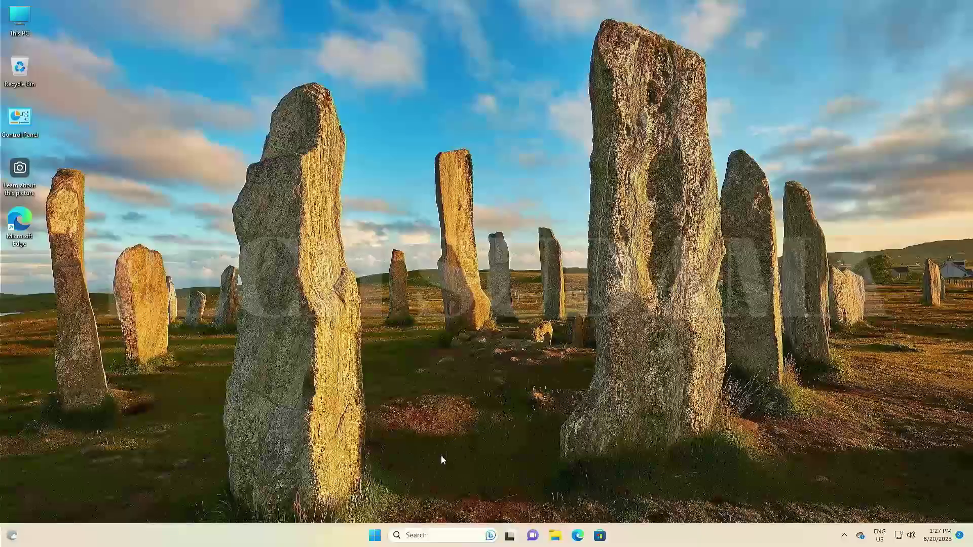
In Windows, run "bcdedit /set {bootmgr} path \efi\boot\bootx64.efi" in an administrator Command Prompt and close it
click(376, 536)
text(cmd)
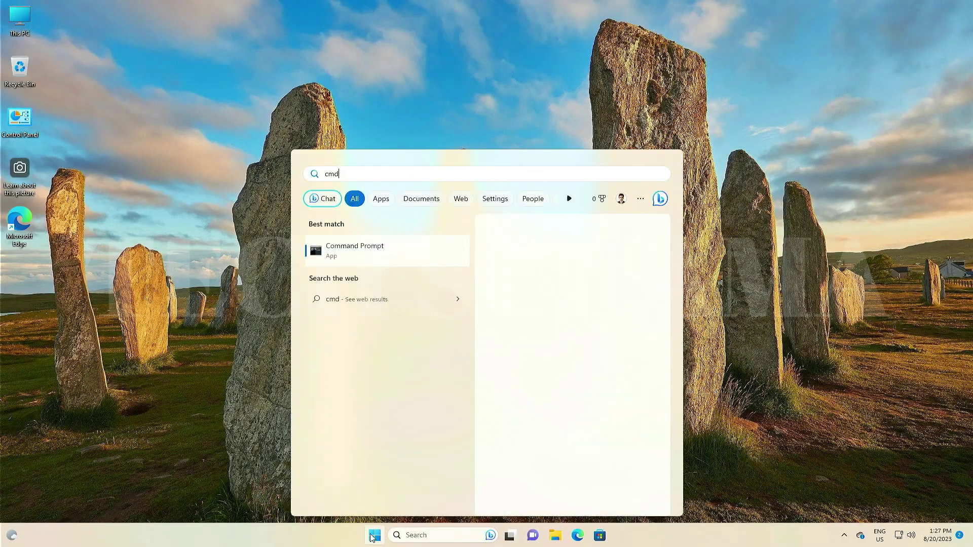
click(530, 339)
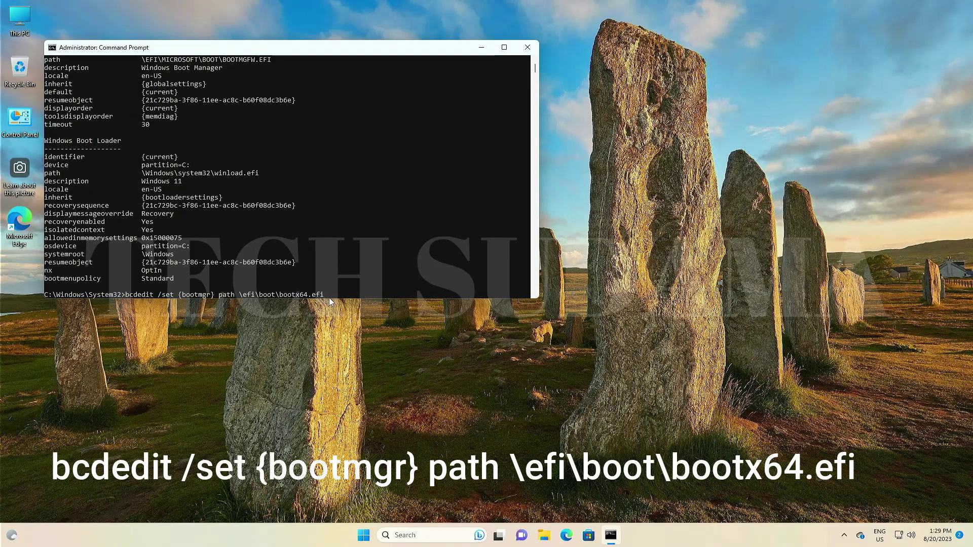
key(Return)
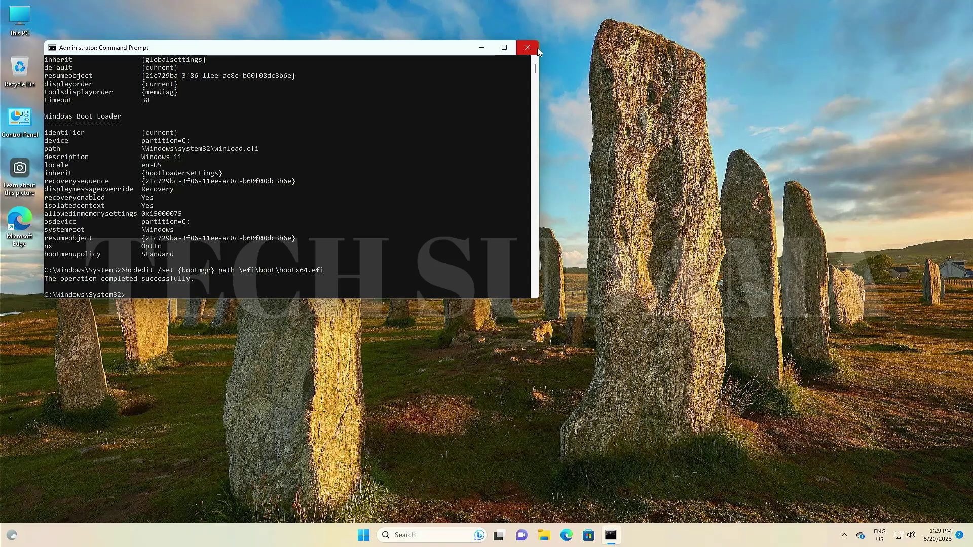
click(537, 47)
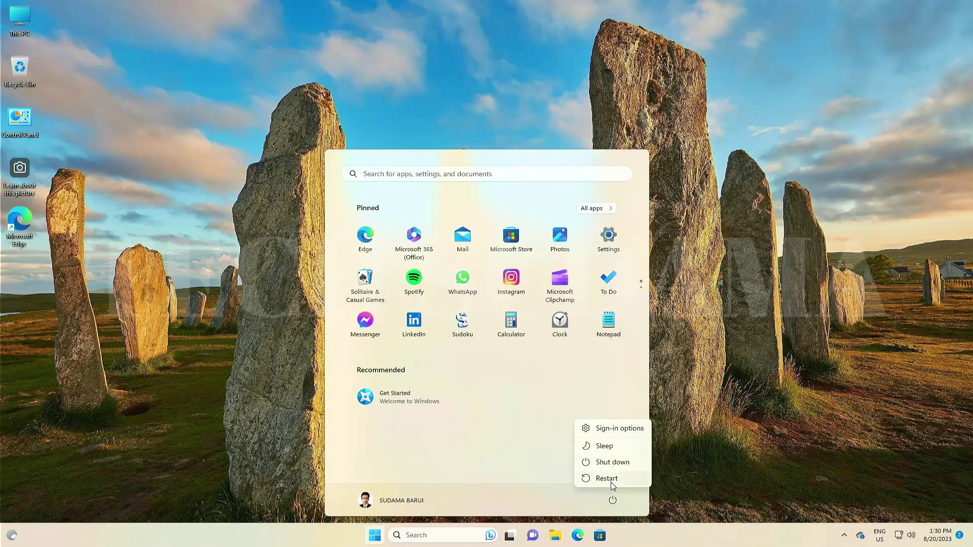
Restart Windows, boot the MacOS entry from the boot picker and log in with the account password
click(607, 478)
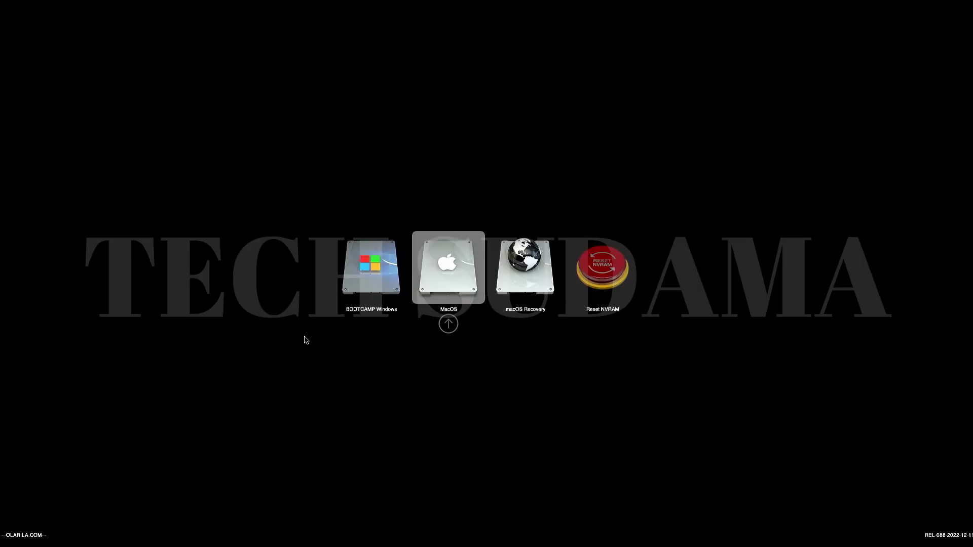
key(Left)
key(Right)
key(Left)
key(Right)
key(Return)
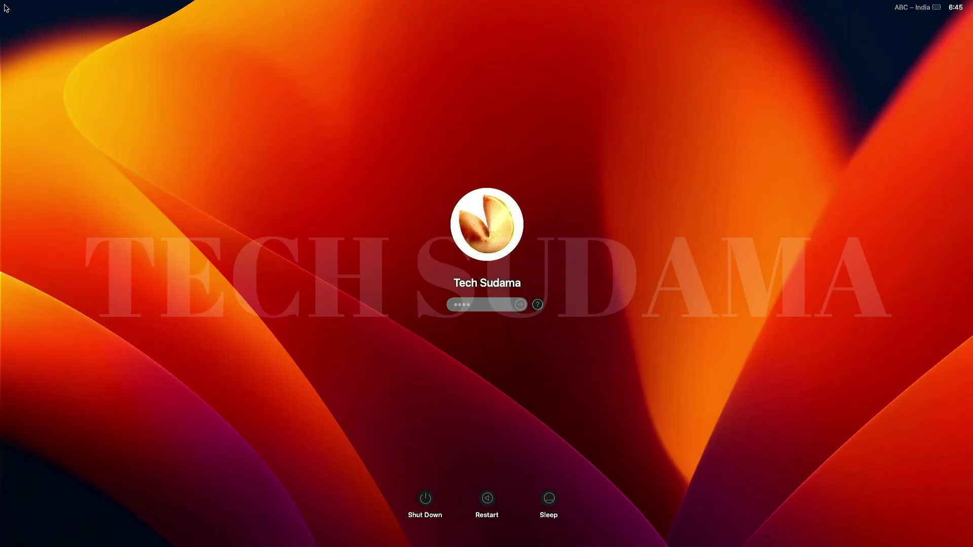
key(Return)
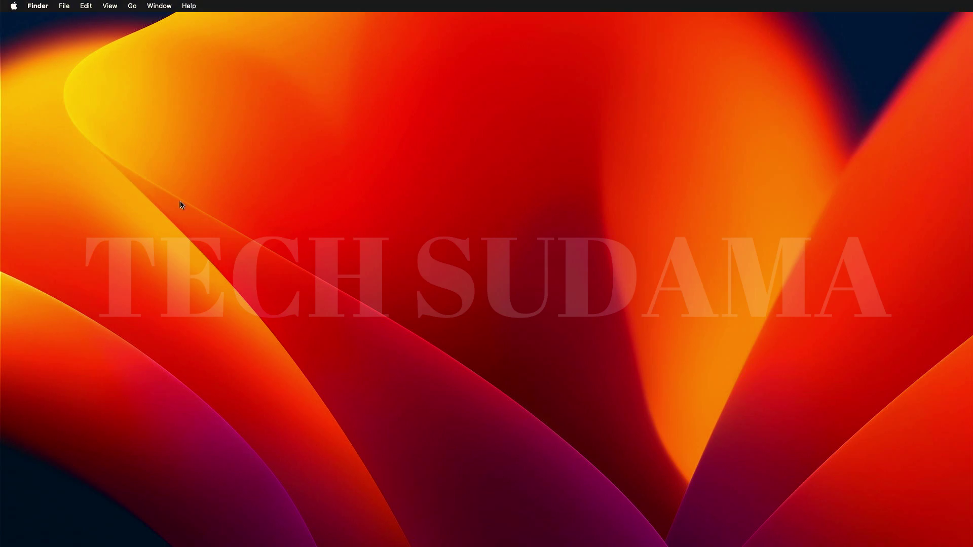